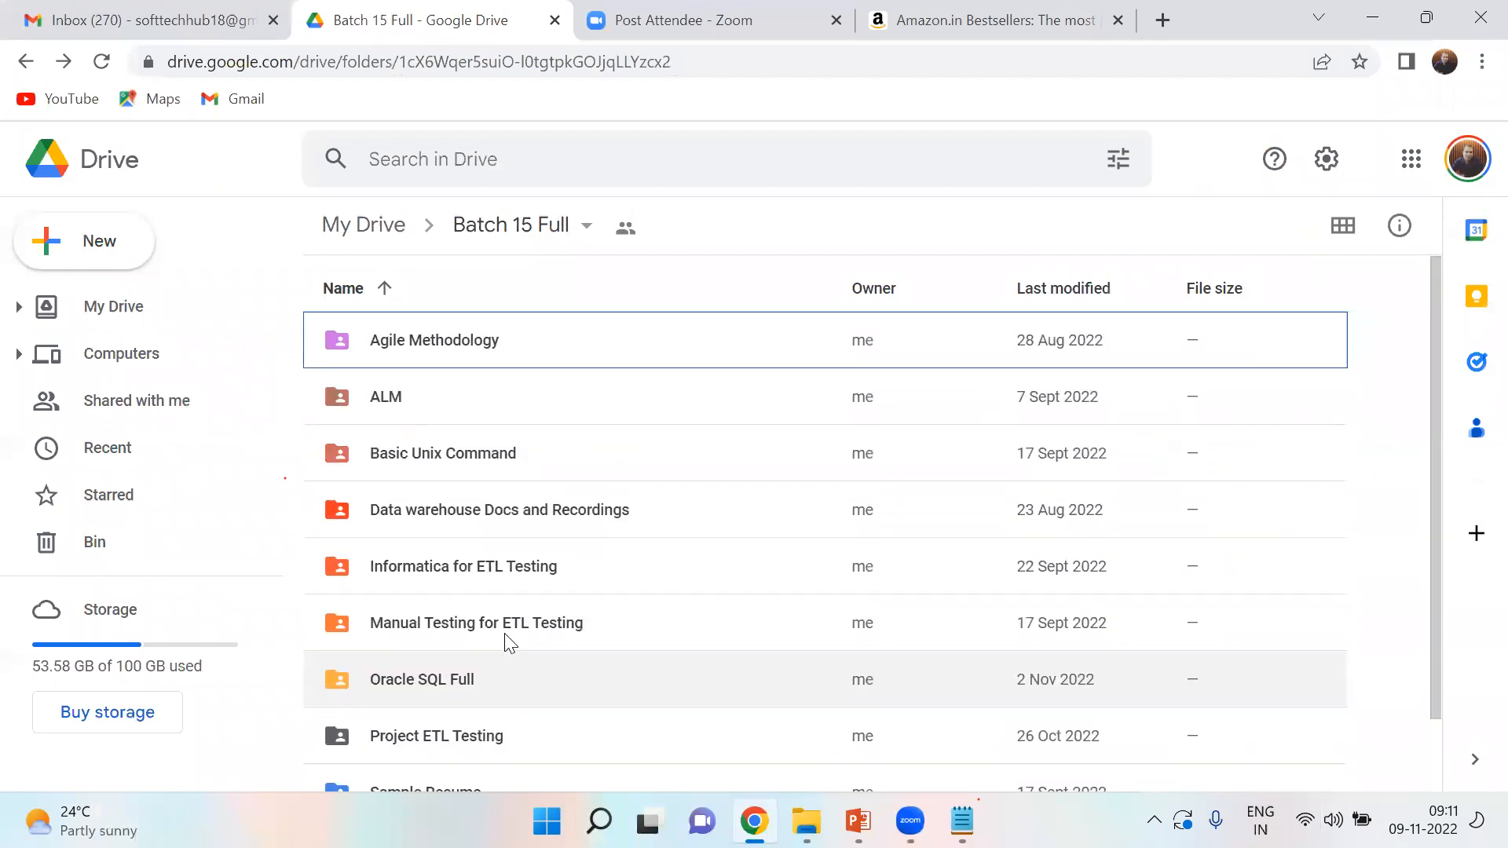
Step: Look through the session videos in Oracle SQL Recordings inside the Oracle SQL Full folder, and return to Batch 15 Full
double_click(464, 699)
double_click(487, 431)
scroll(572, 569, "down", 4)
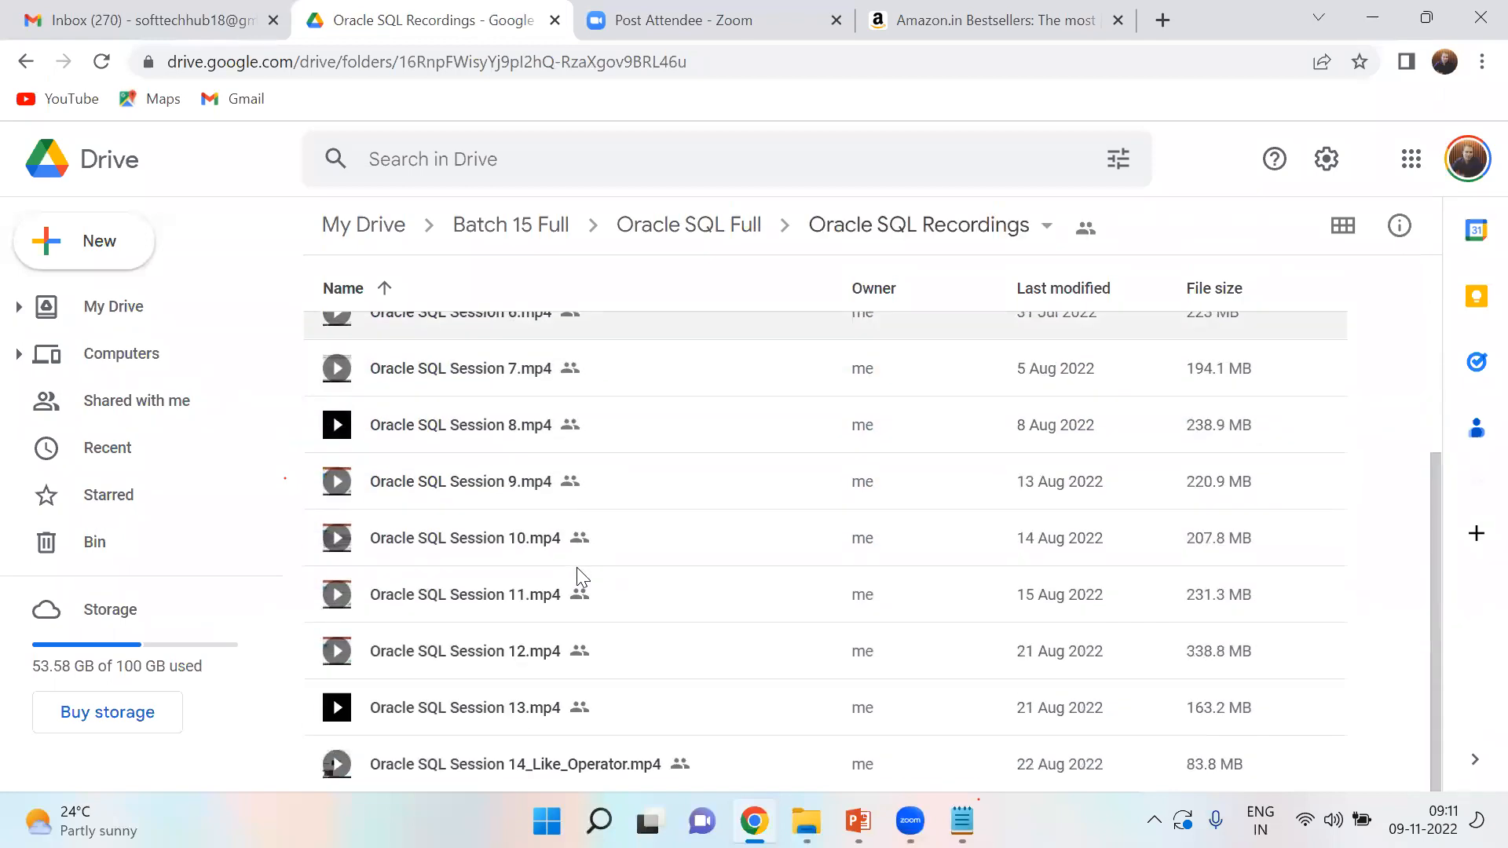
left_click(28, 62)
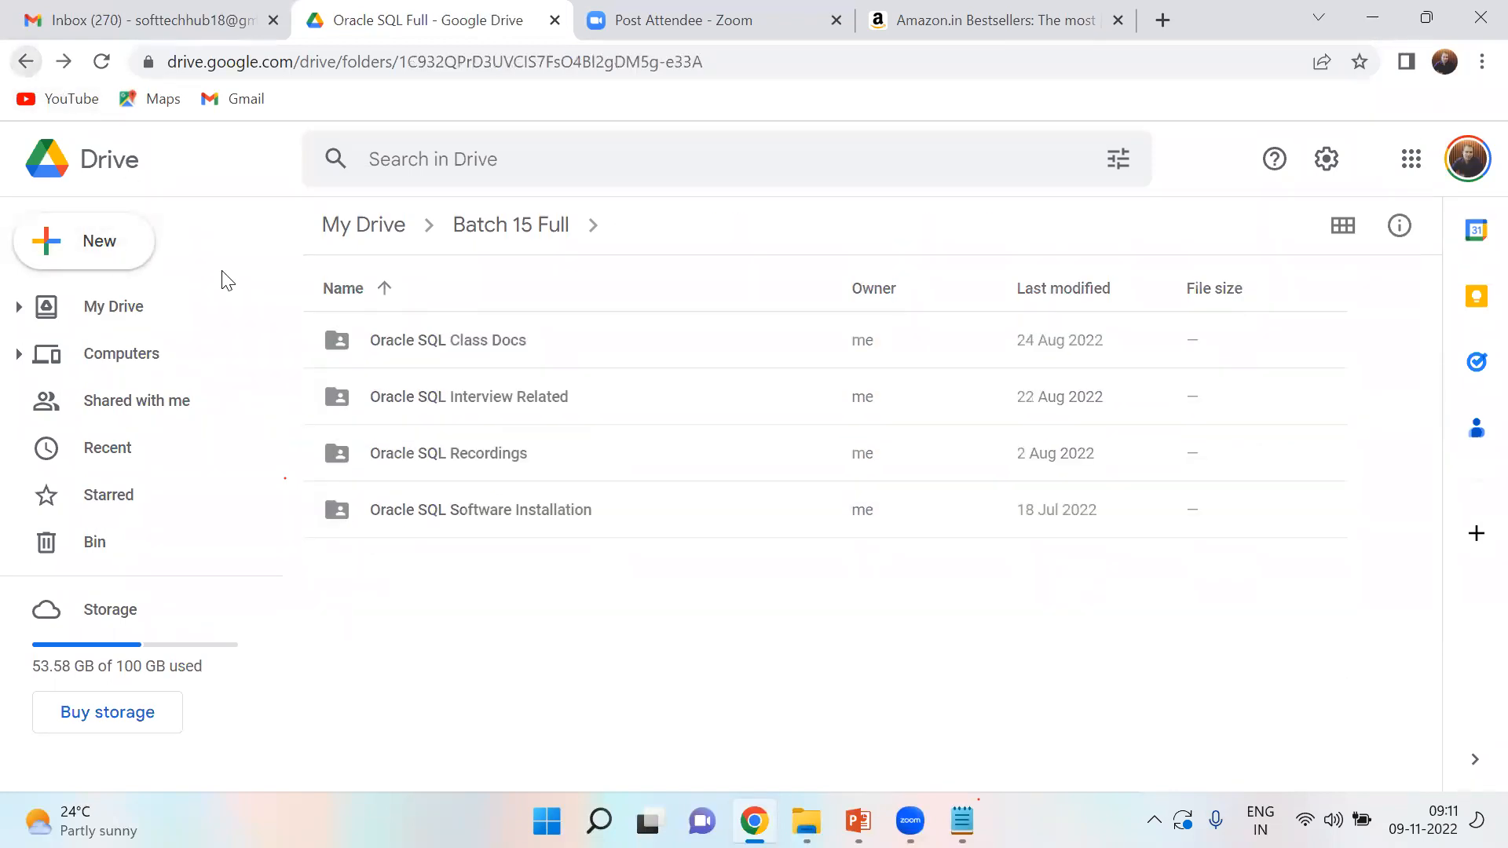
left_click(29, 62)
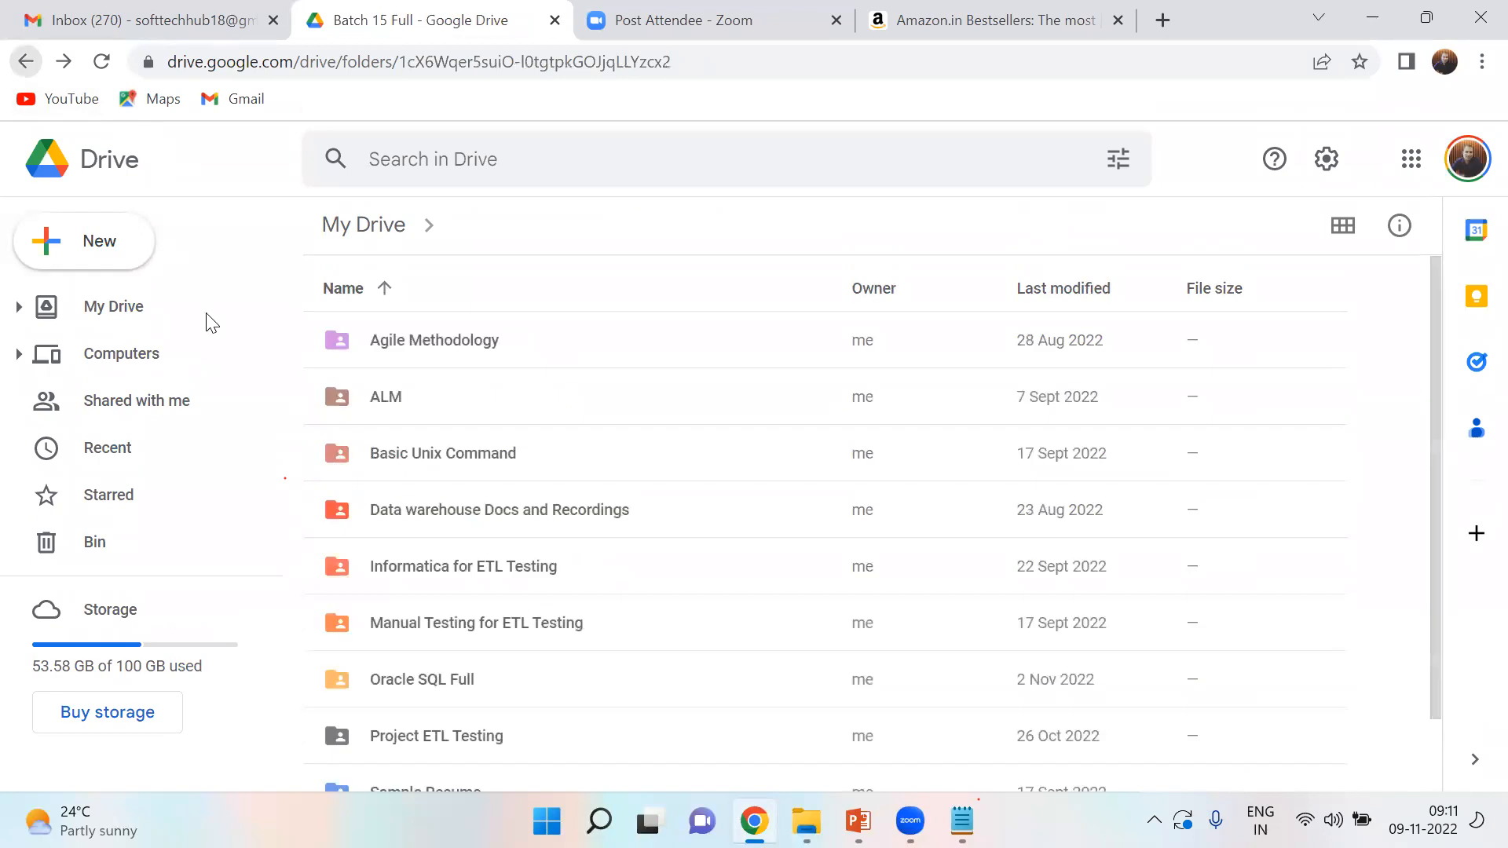
Step: Review the course folders in Batch 15 Full, highlighting Informatica for ETL Testing, Project ETL Testing and Sample Resume
scroll(471, 620, "down", 1)
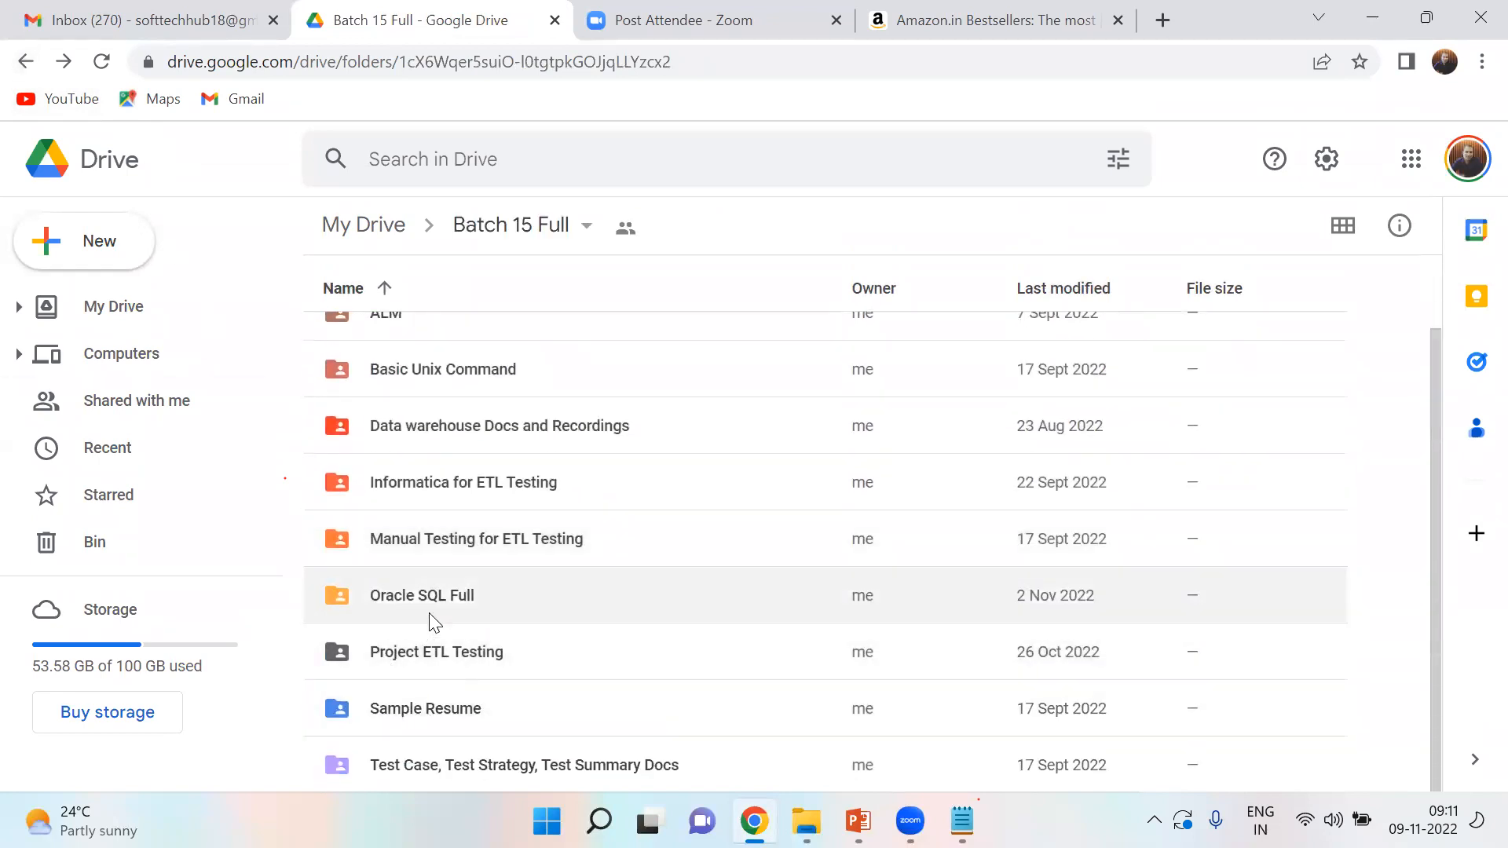
left_click(459, 496)
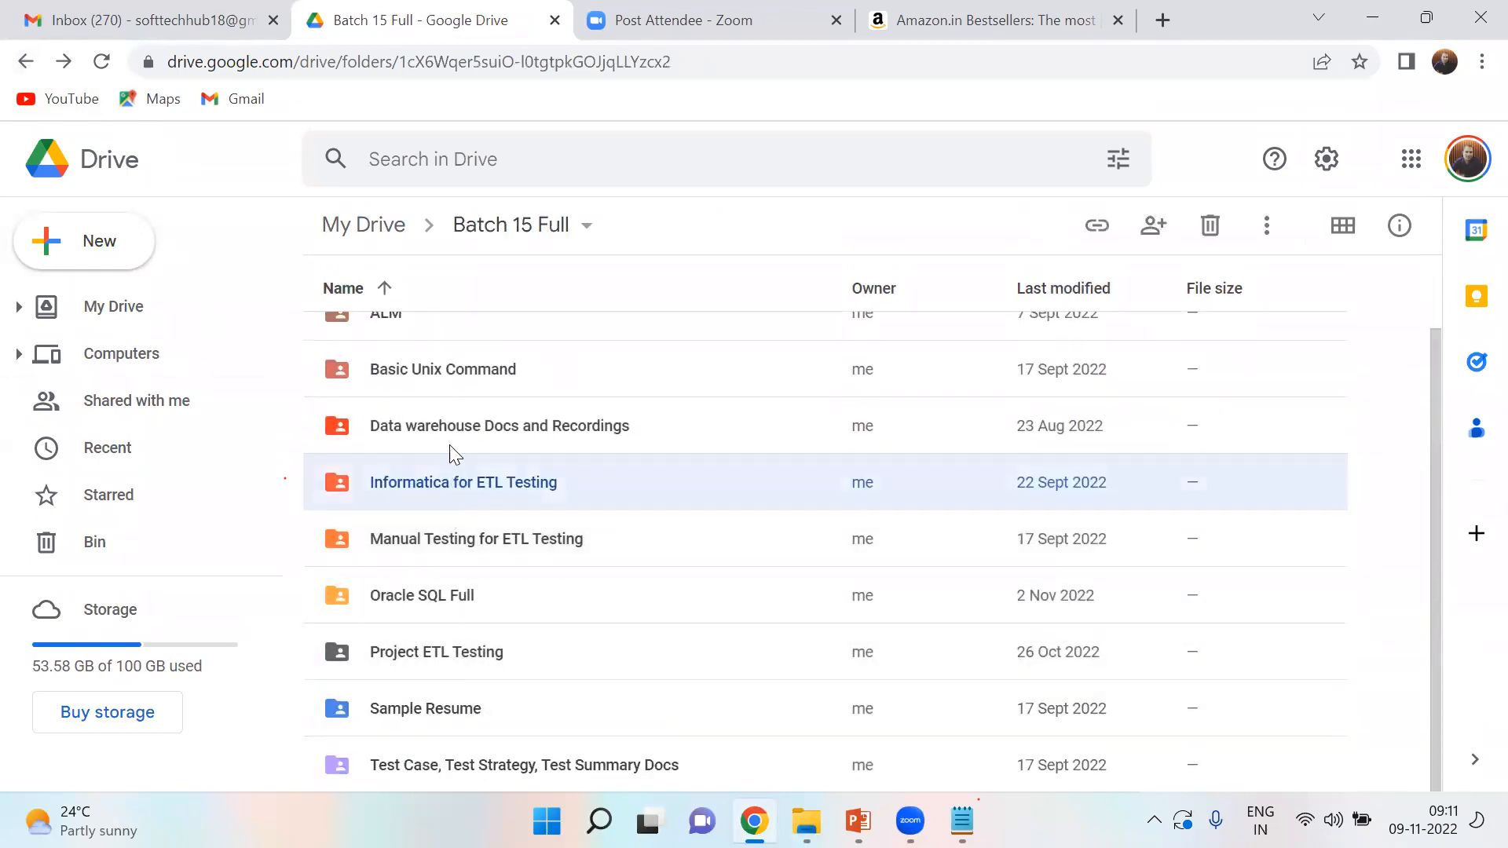
scroll(432, 554, "up", 1)
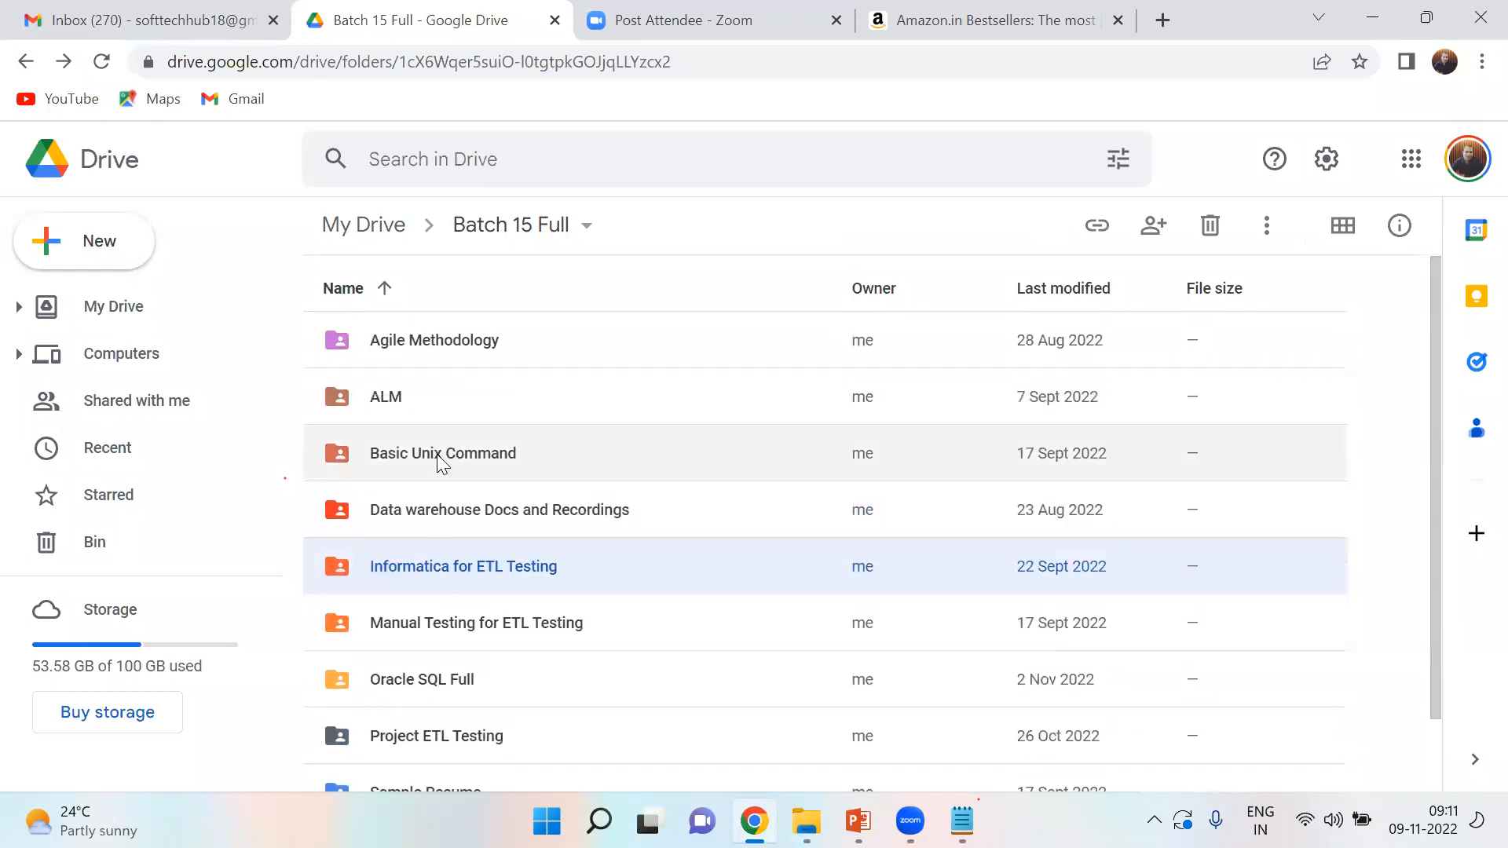
scroll(493, 663, "down", 1)
left_click(461, 653)
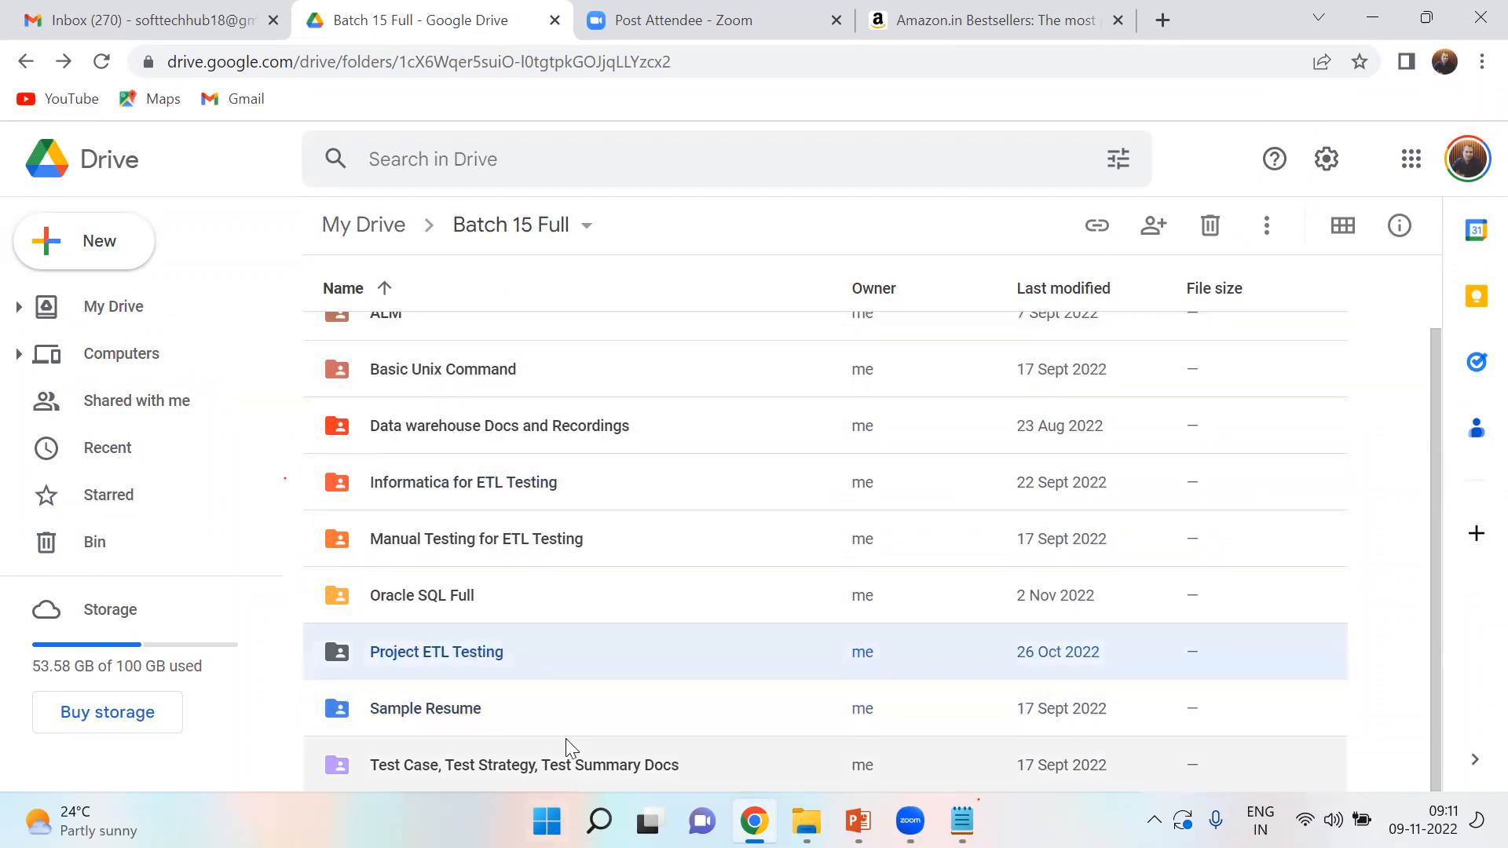
left_click(500, 717)
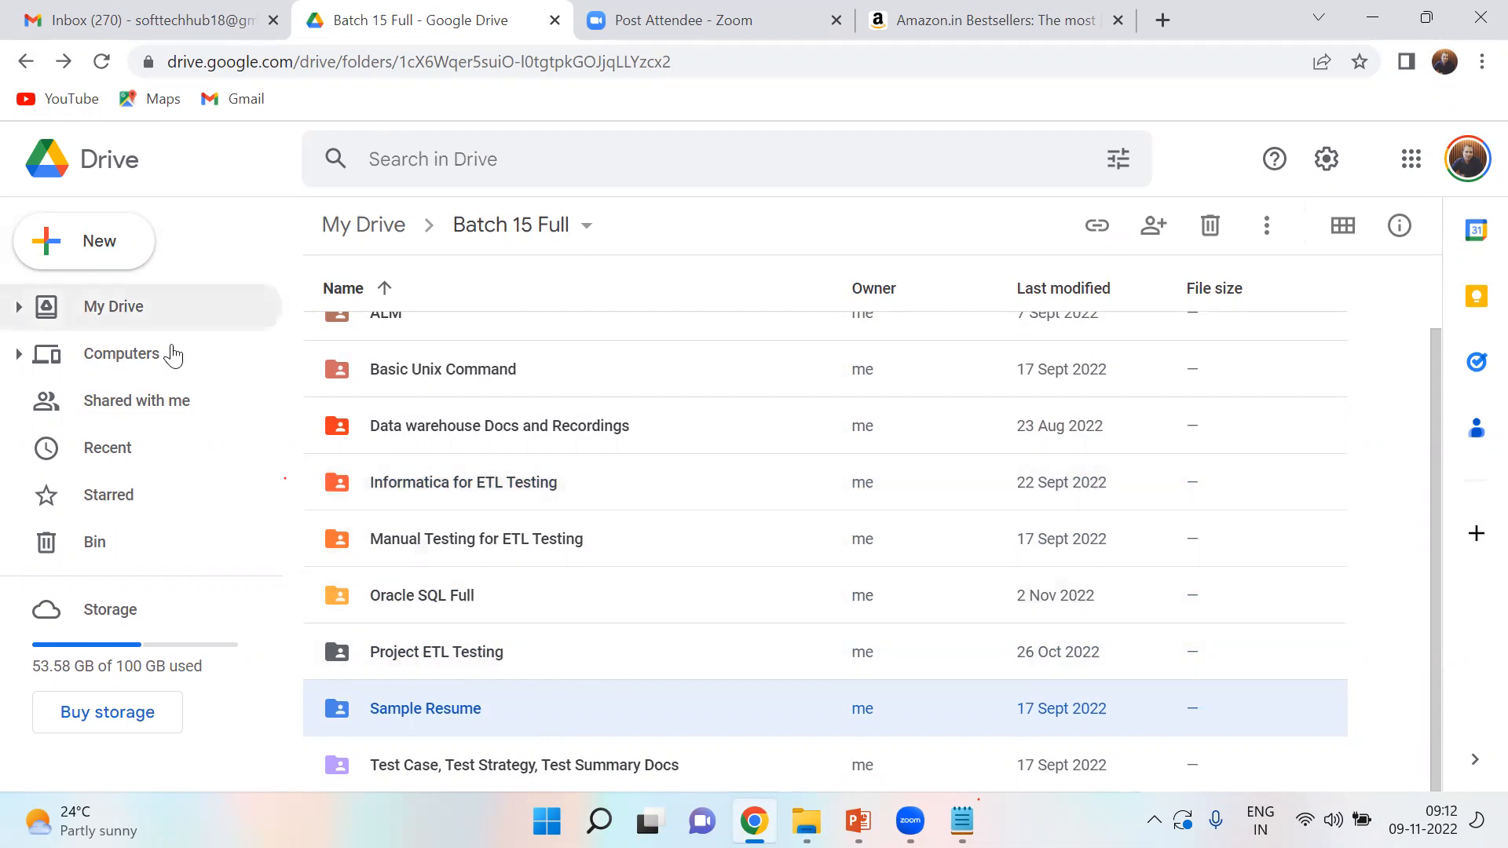
scroll(578, 666, "up", 2)
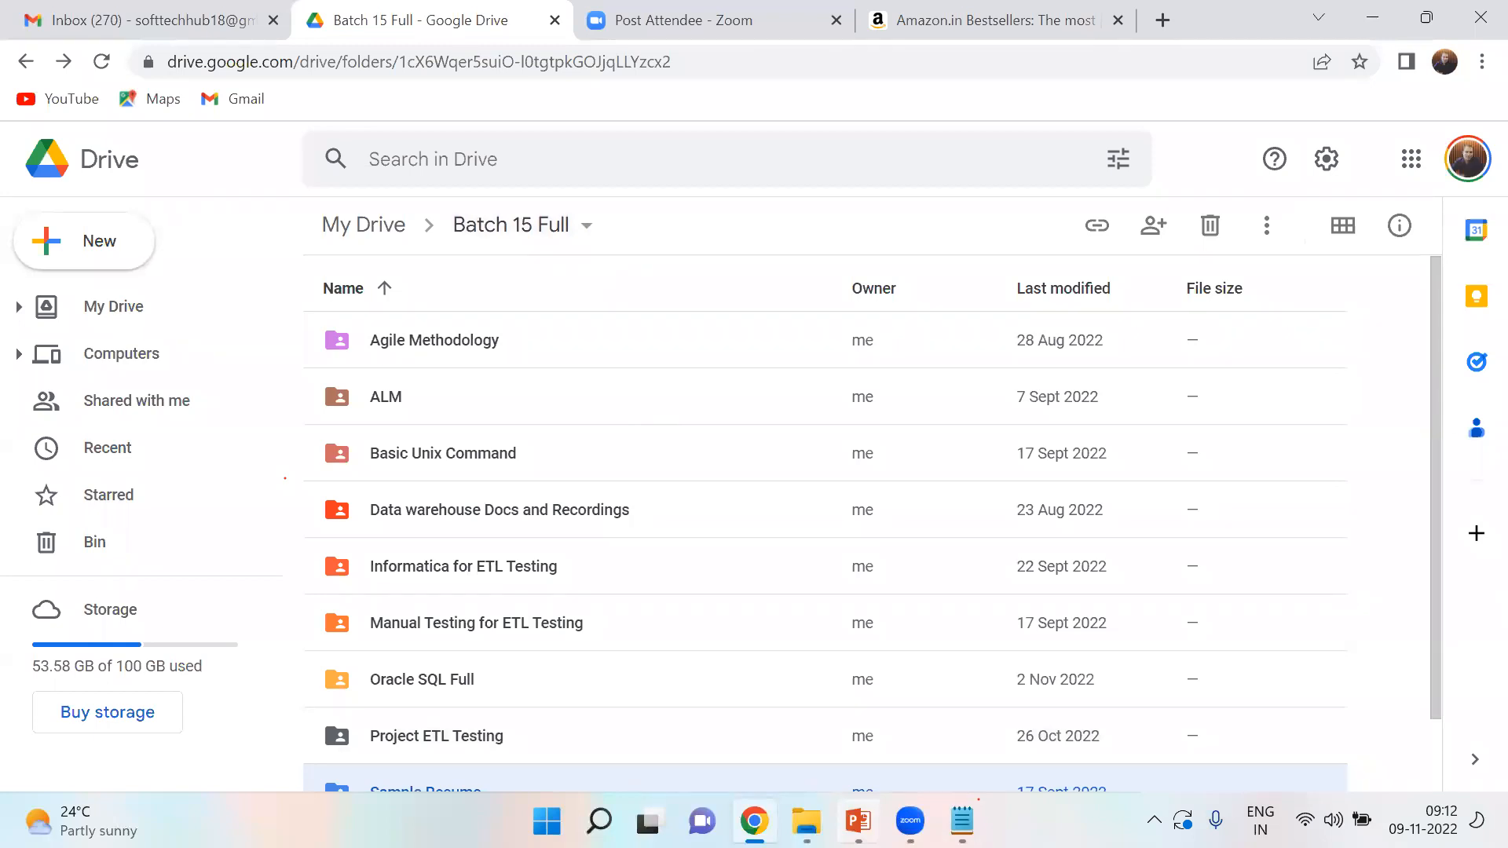
Step: Consult the system calendar for November 2022 several times, closing it after each look
left_click(1423, 821)
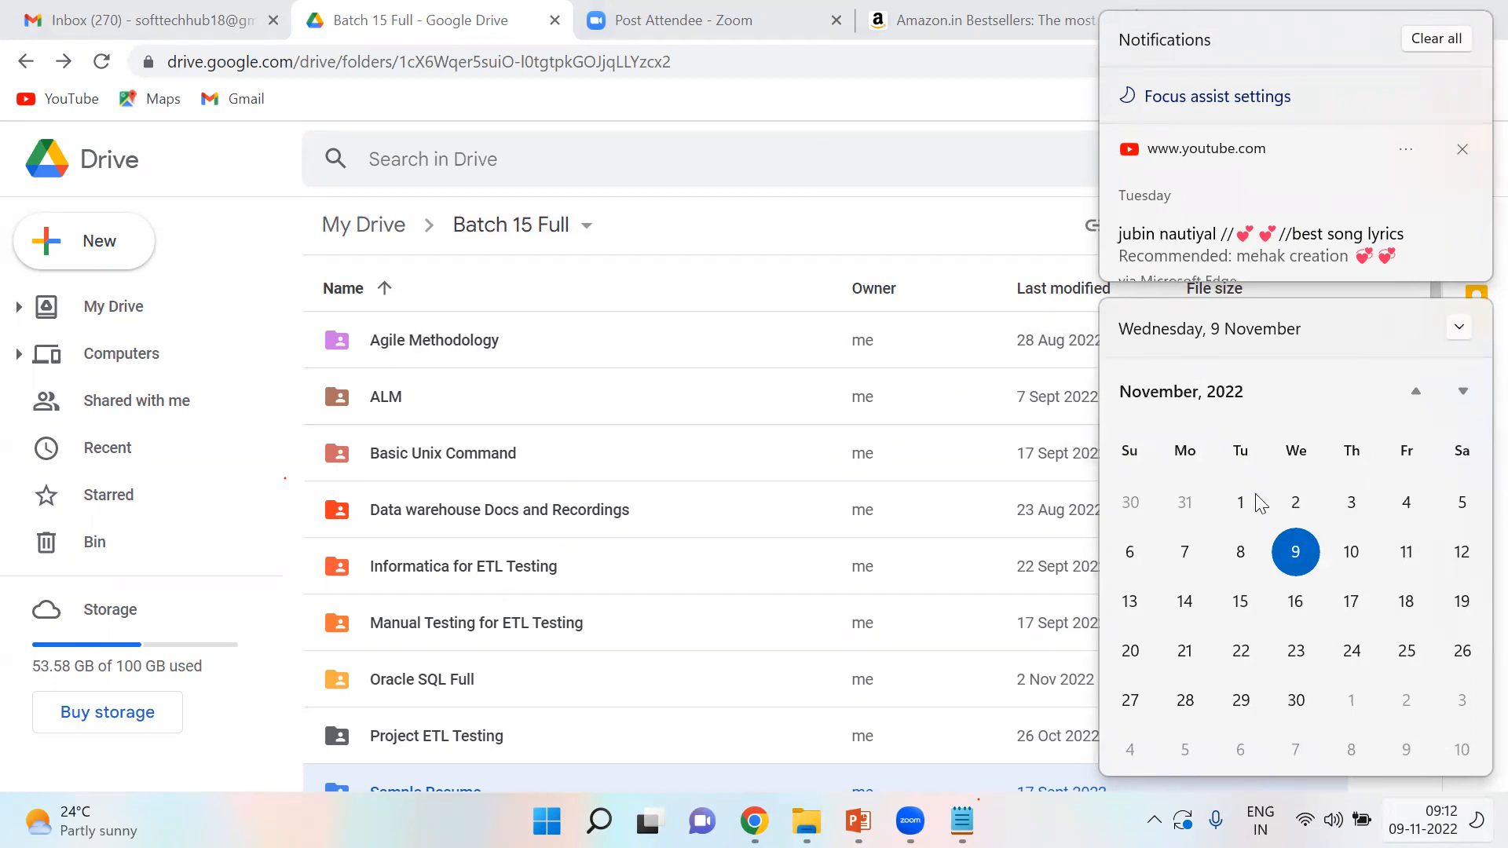
left_click(757, 163)
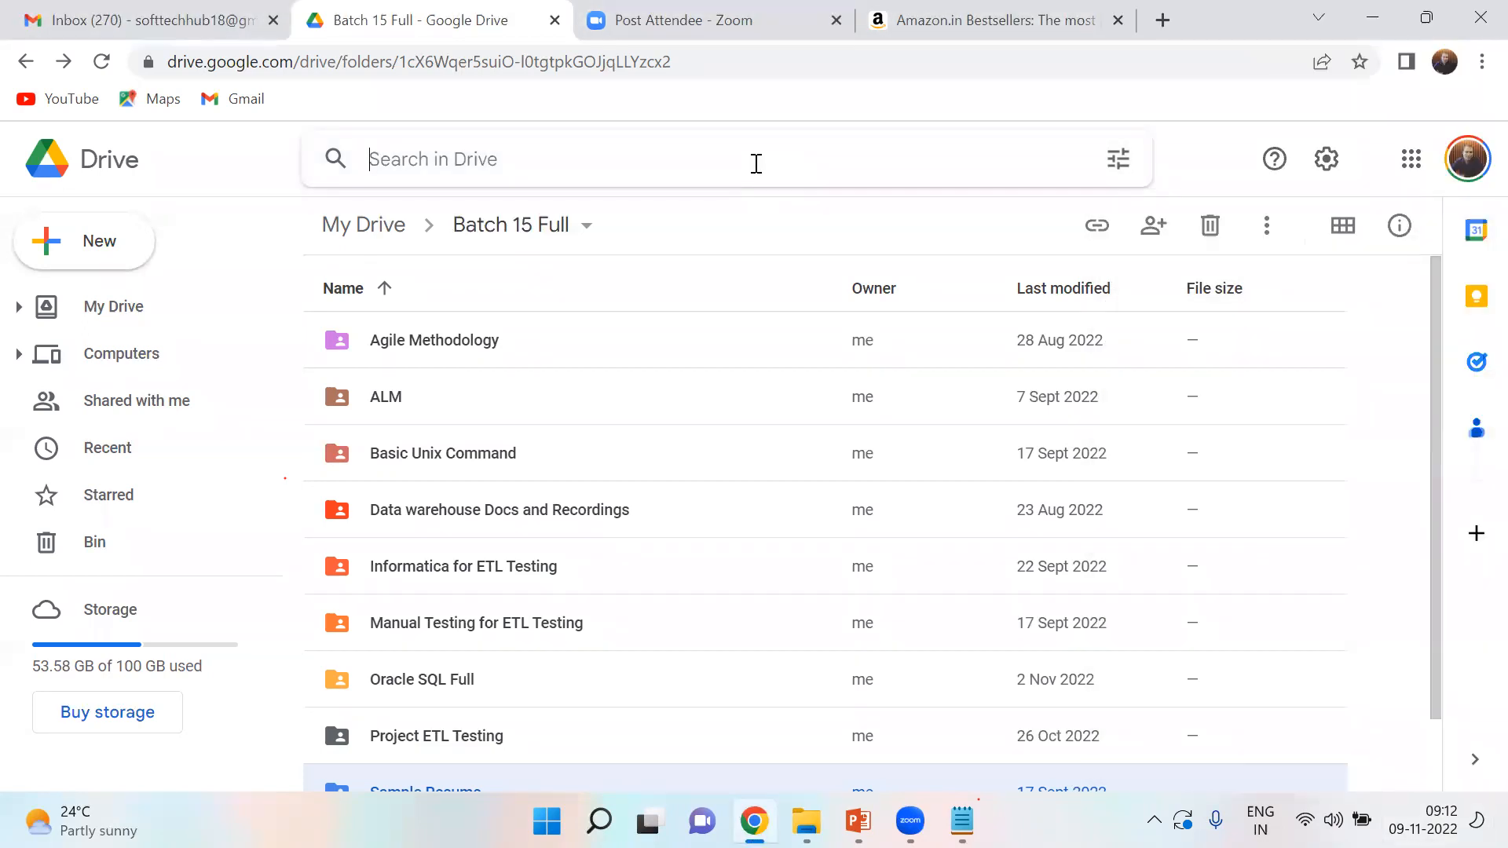
left_click(757, 164)
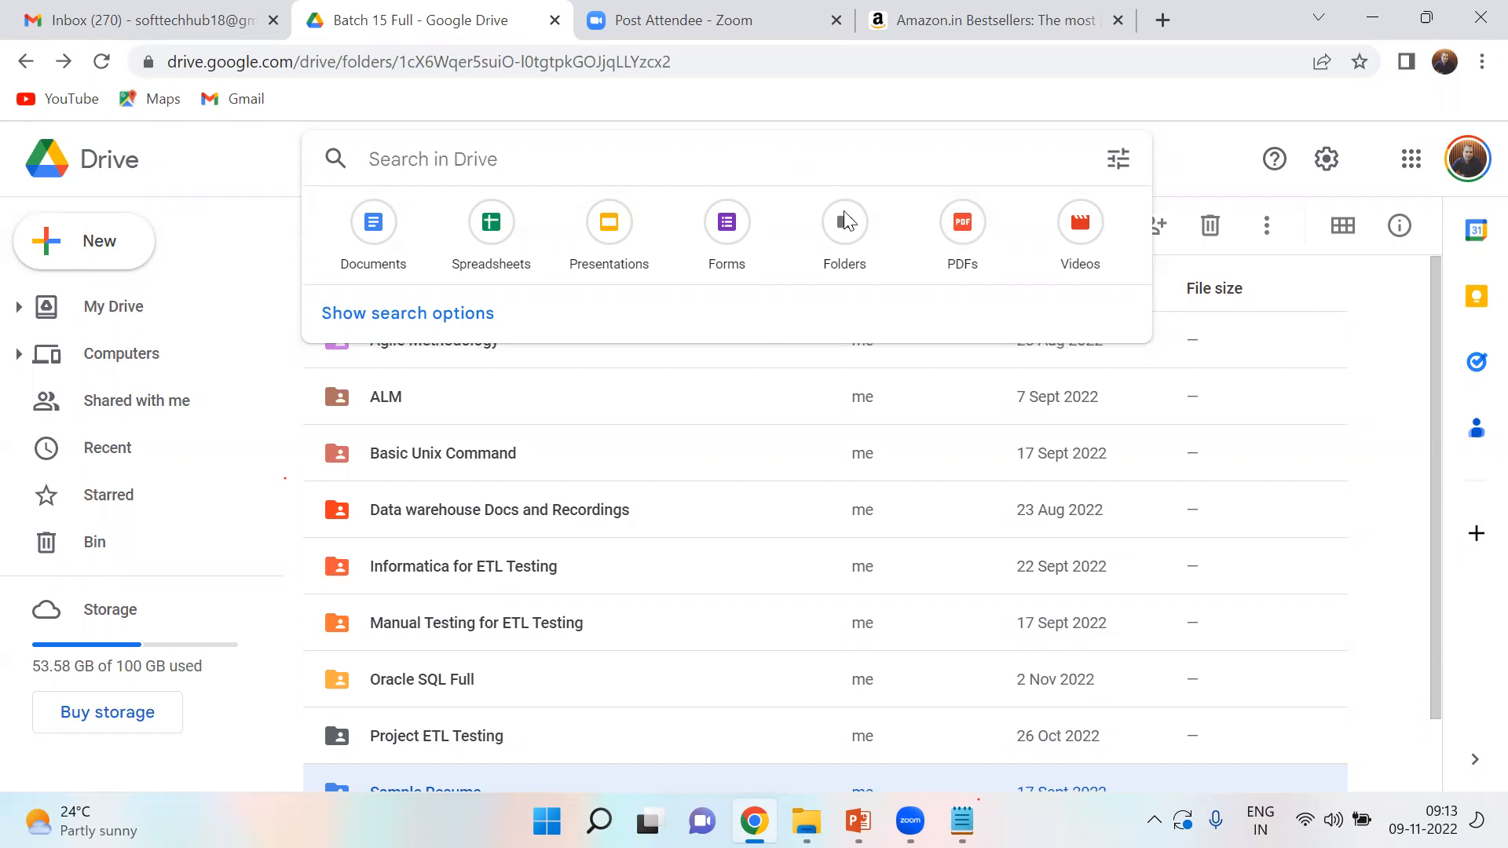
left_click(1423, 820)
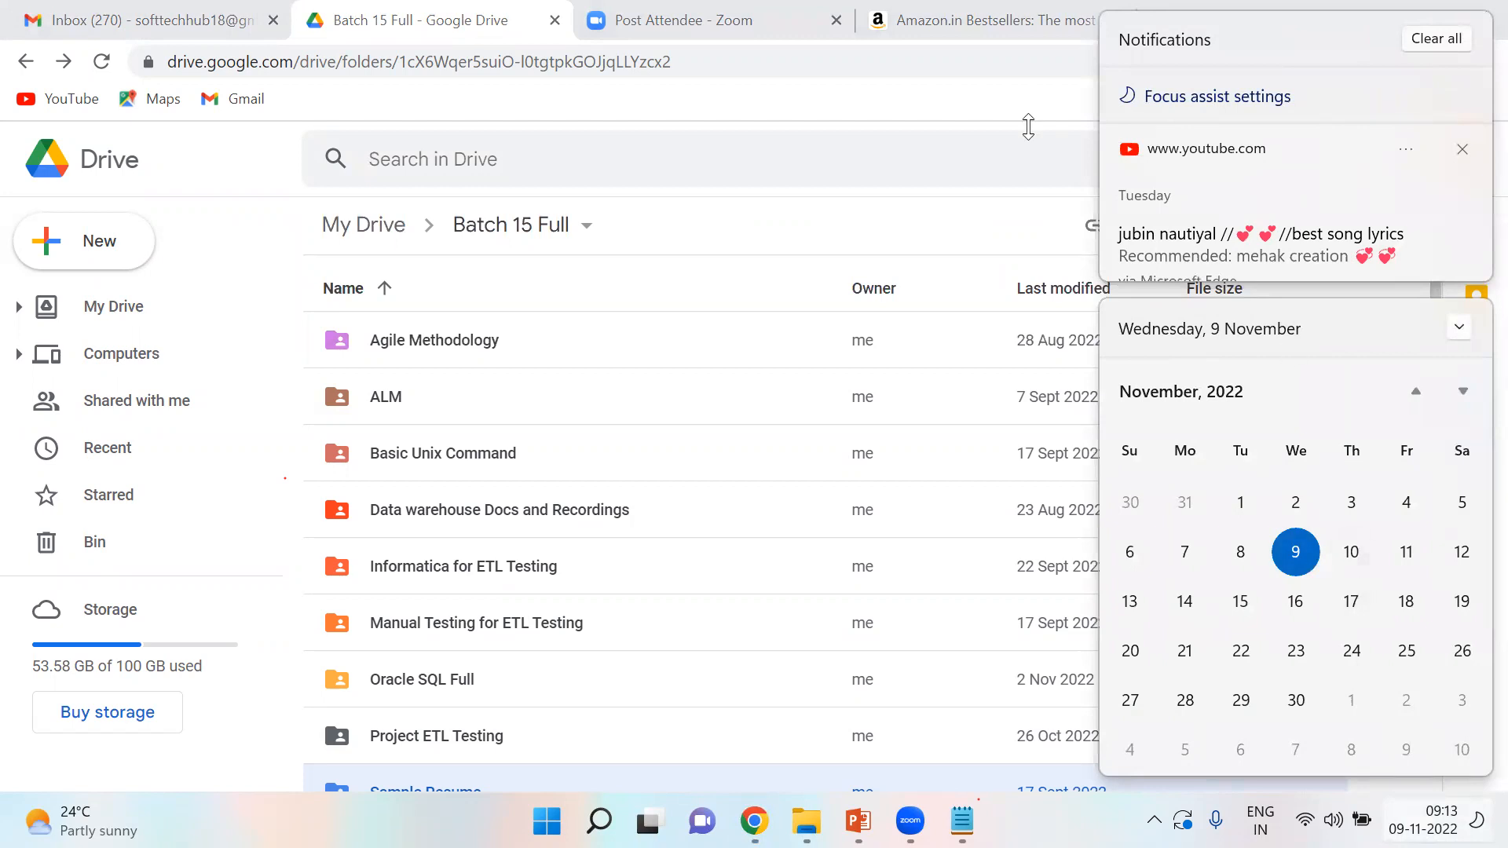
left_click(697, 153)
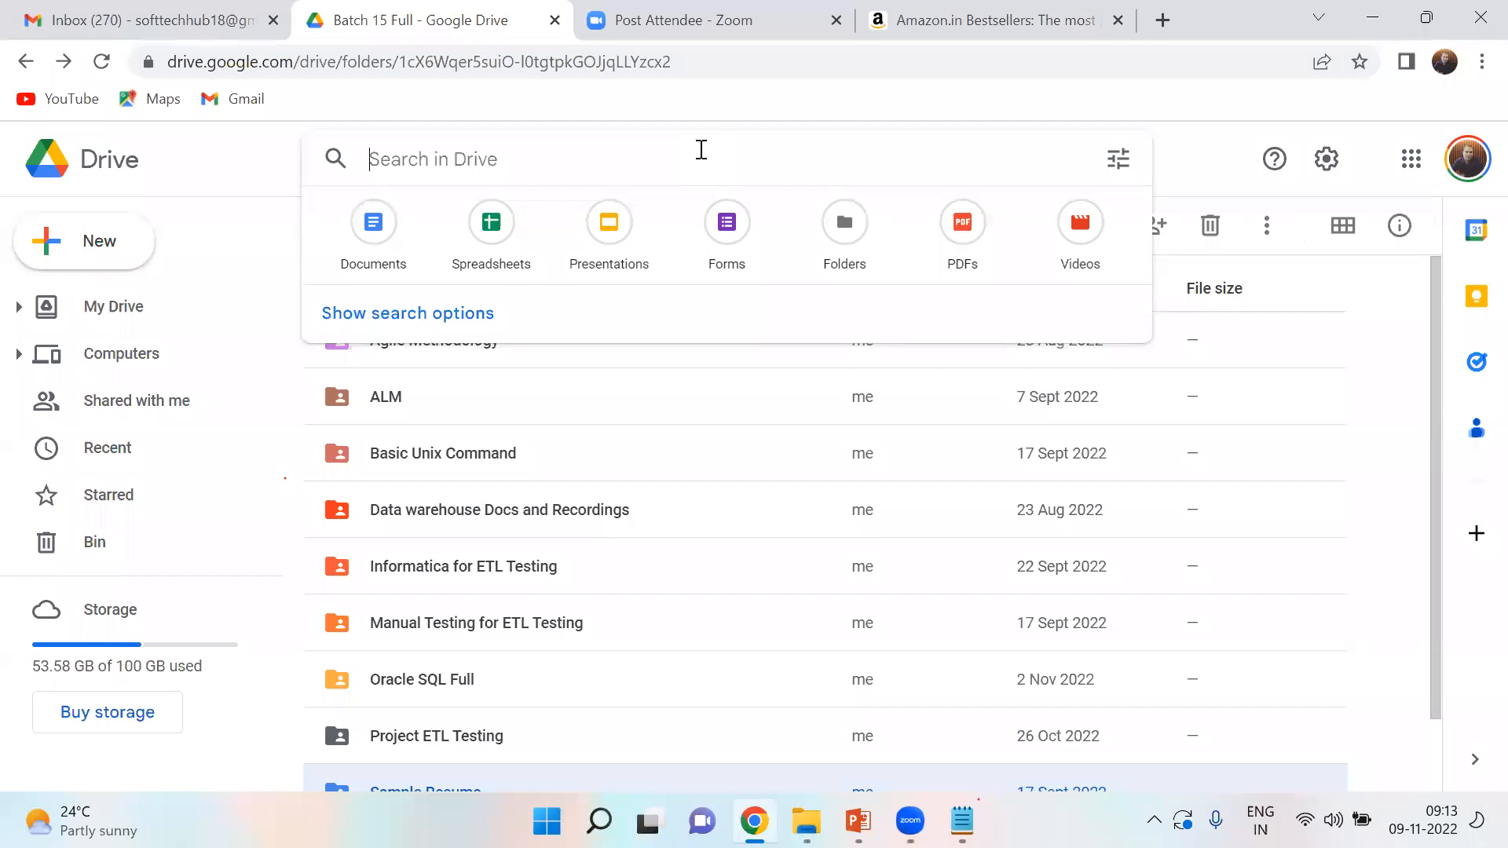
left_click(1423, 820)
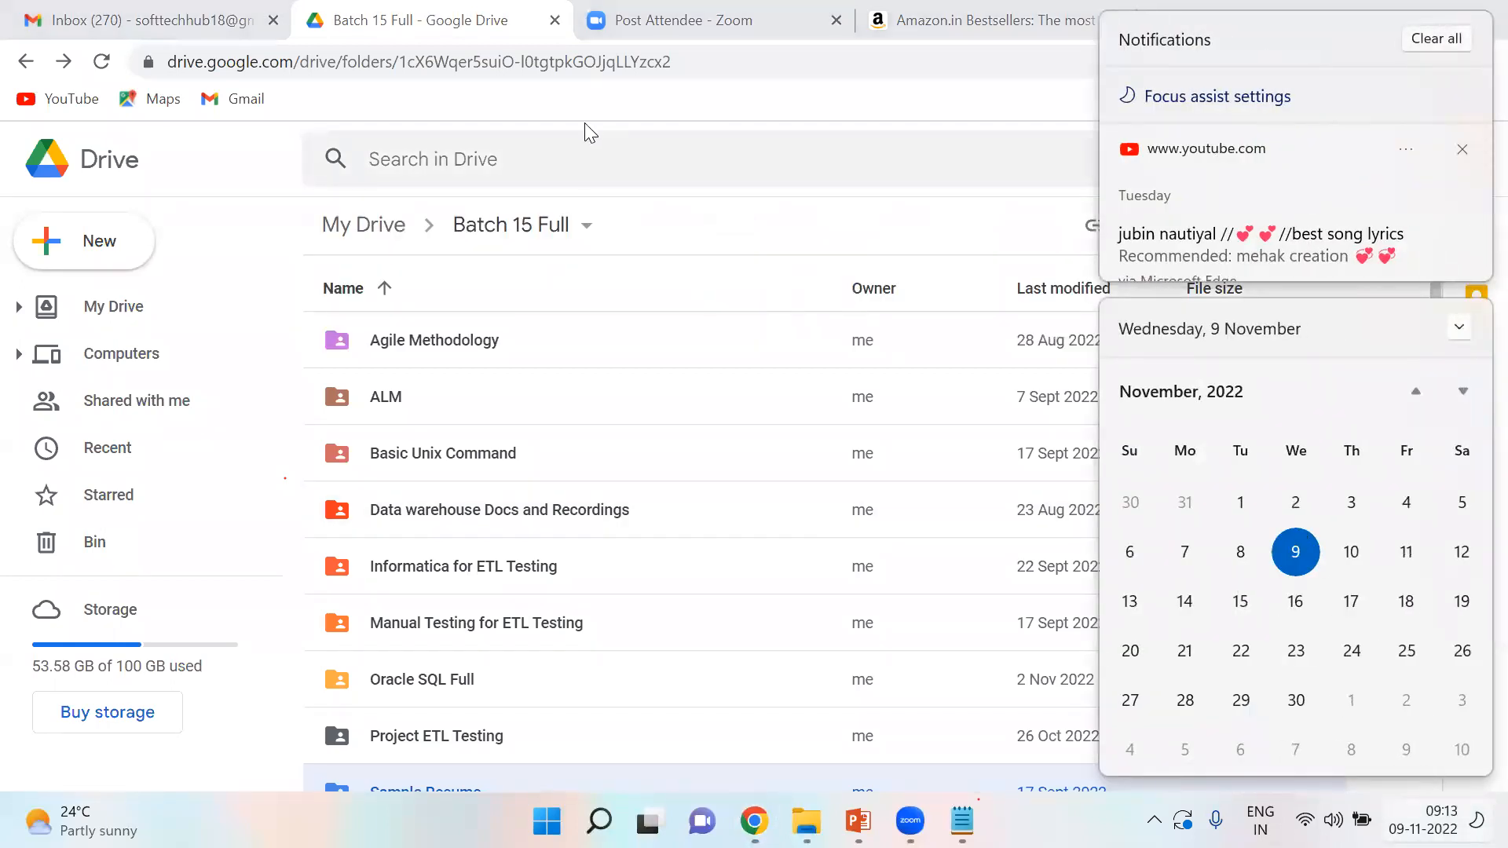
left_click(583, 148)
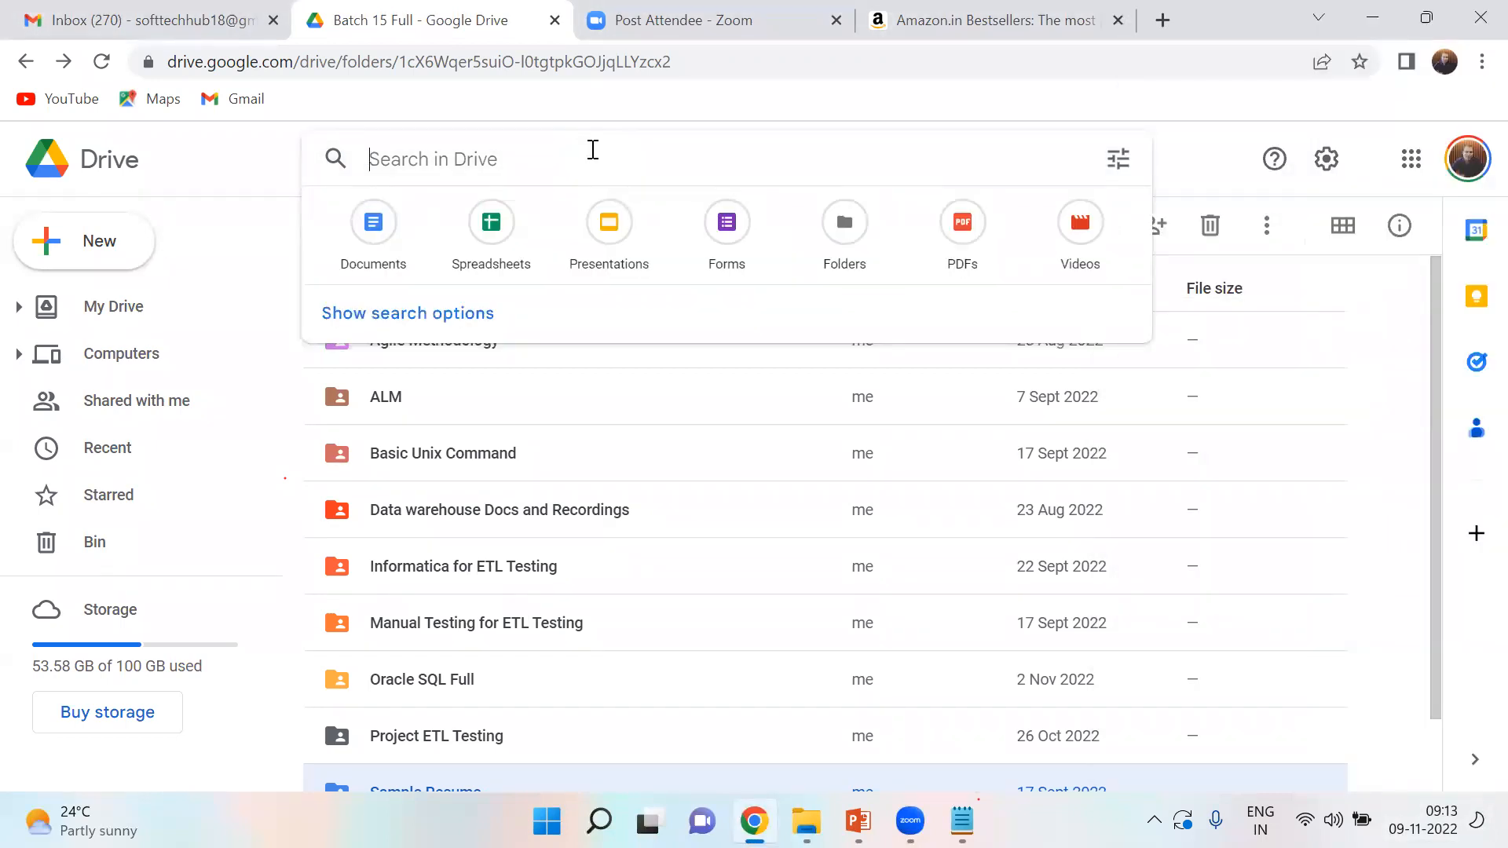
left_click(1424, 821)
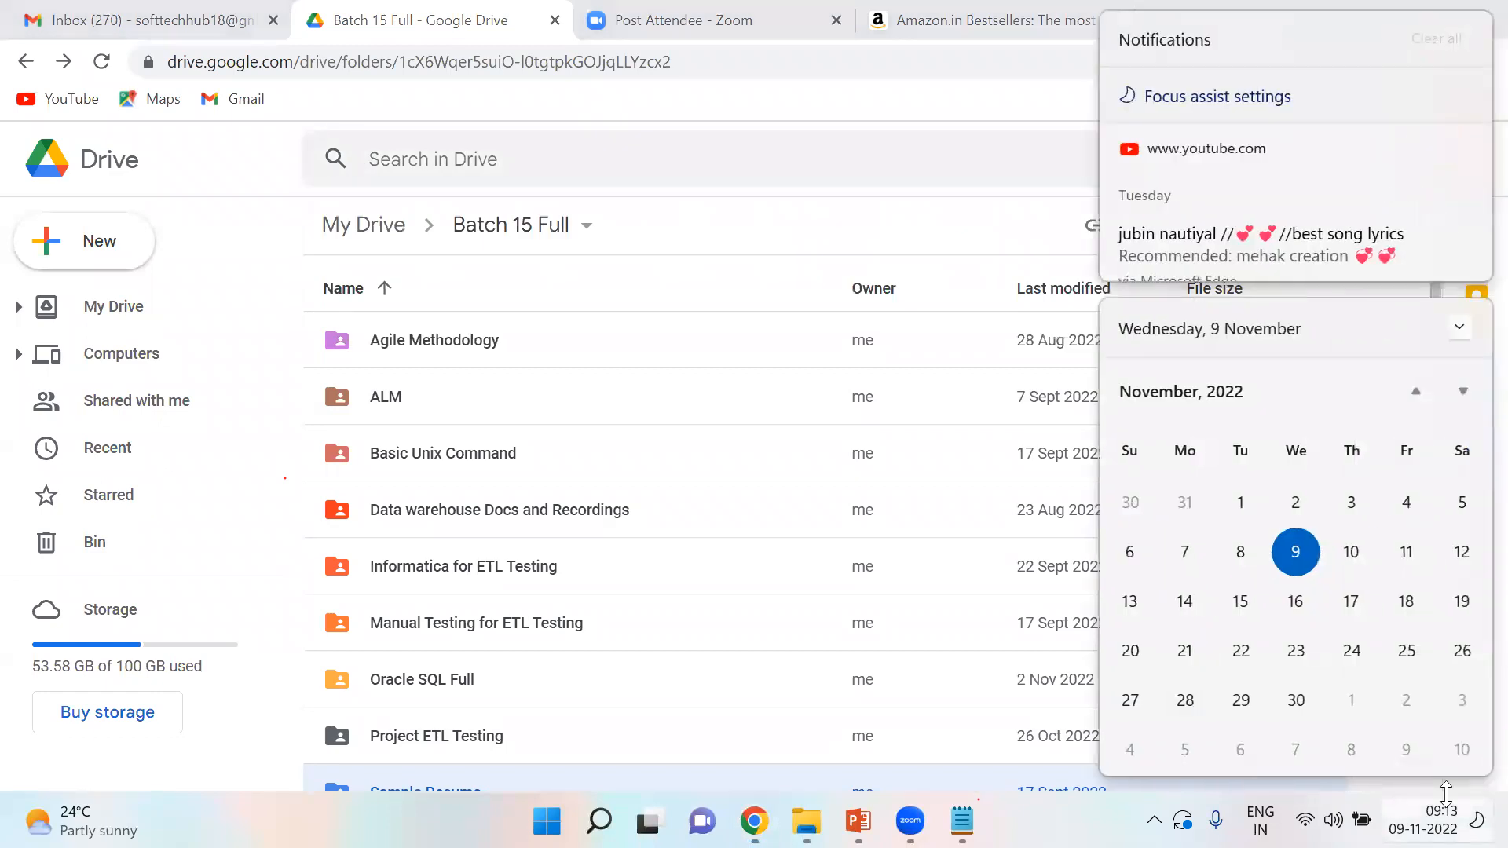
left_click(644, 166)
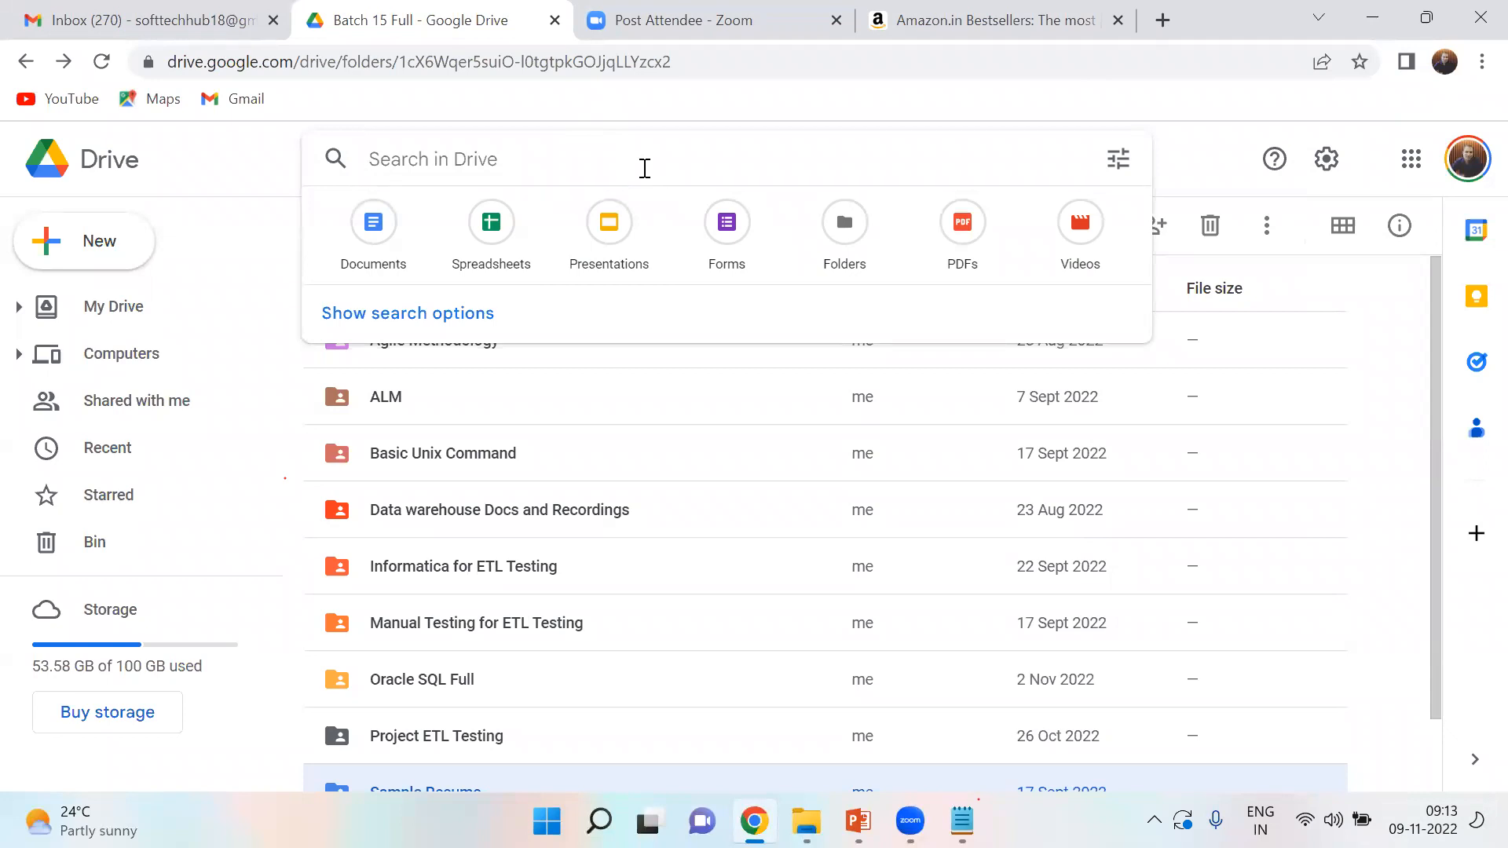
left_click(585, 120)
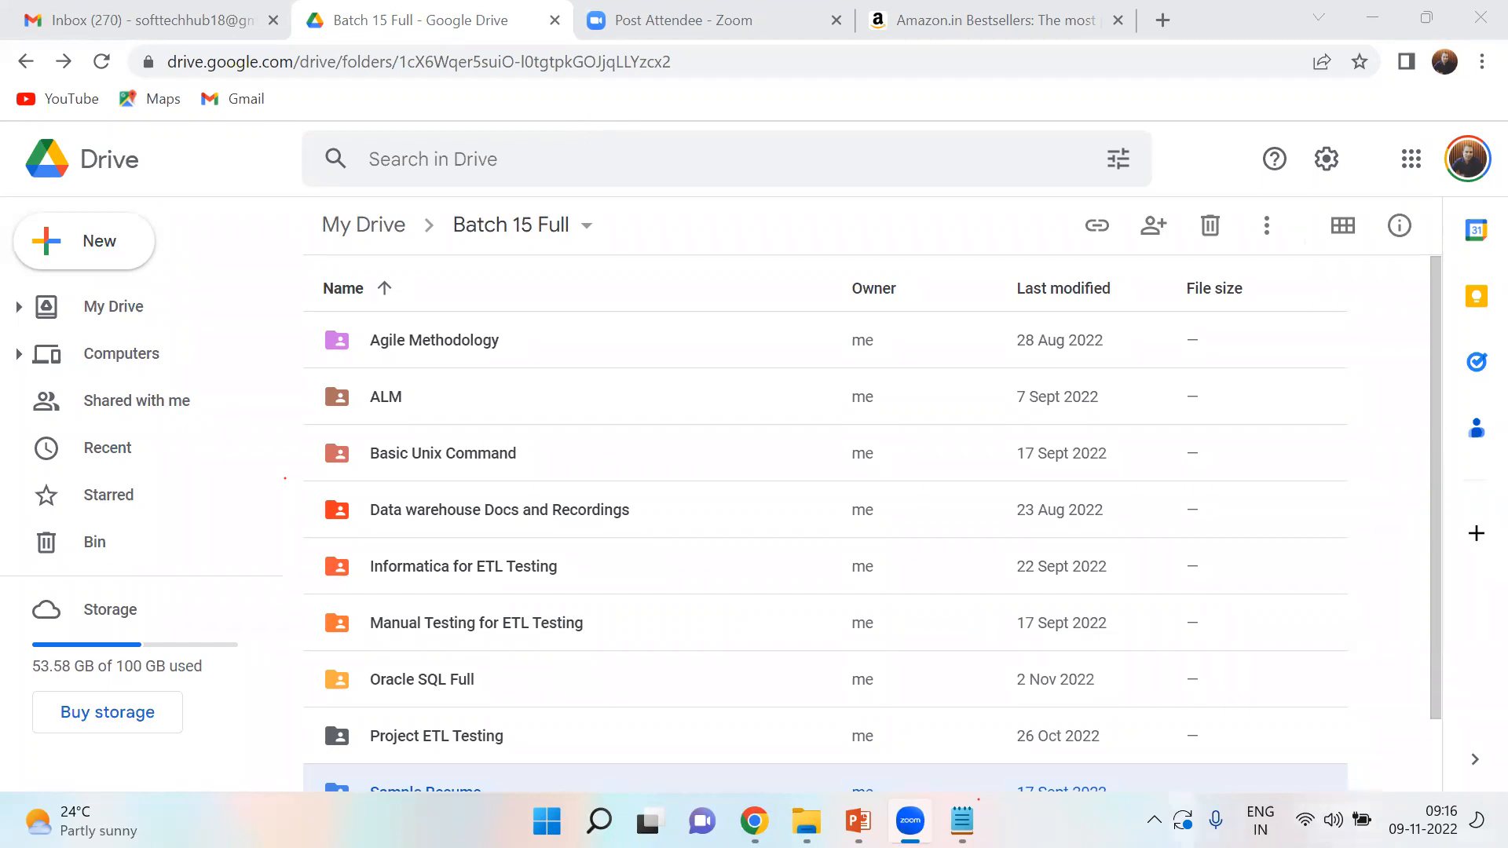
Step: Return to the Drive browser window and open the Oracle SQL Full folder in Batch 15 Full
left_click(755, 821)
double_click(431, 680)
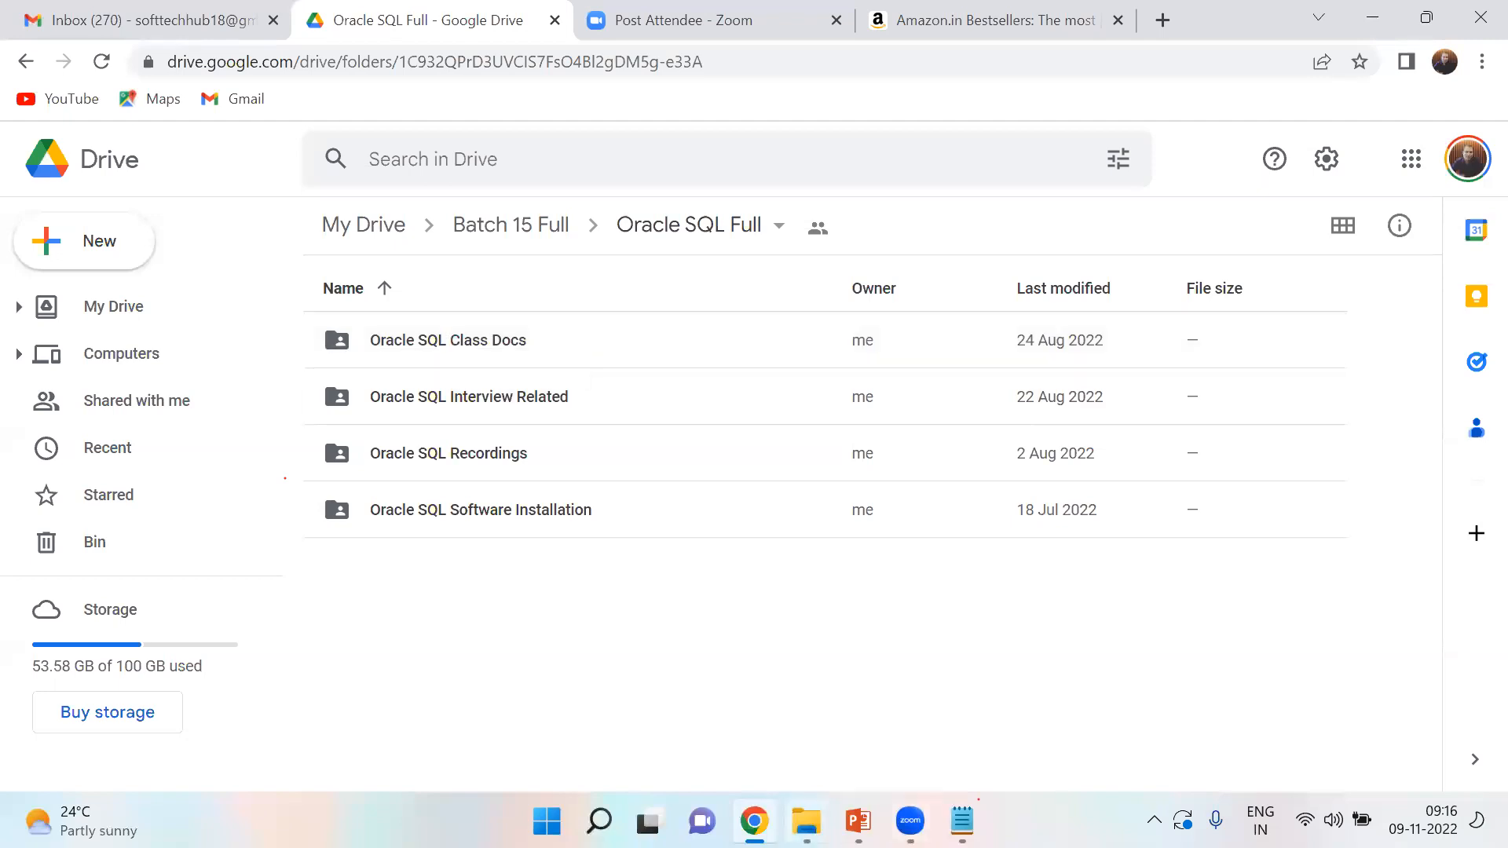
Step: Switch to File Explorer and open the SQL folder inside ETL Testing_Tutorial
left_click(806, 821)
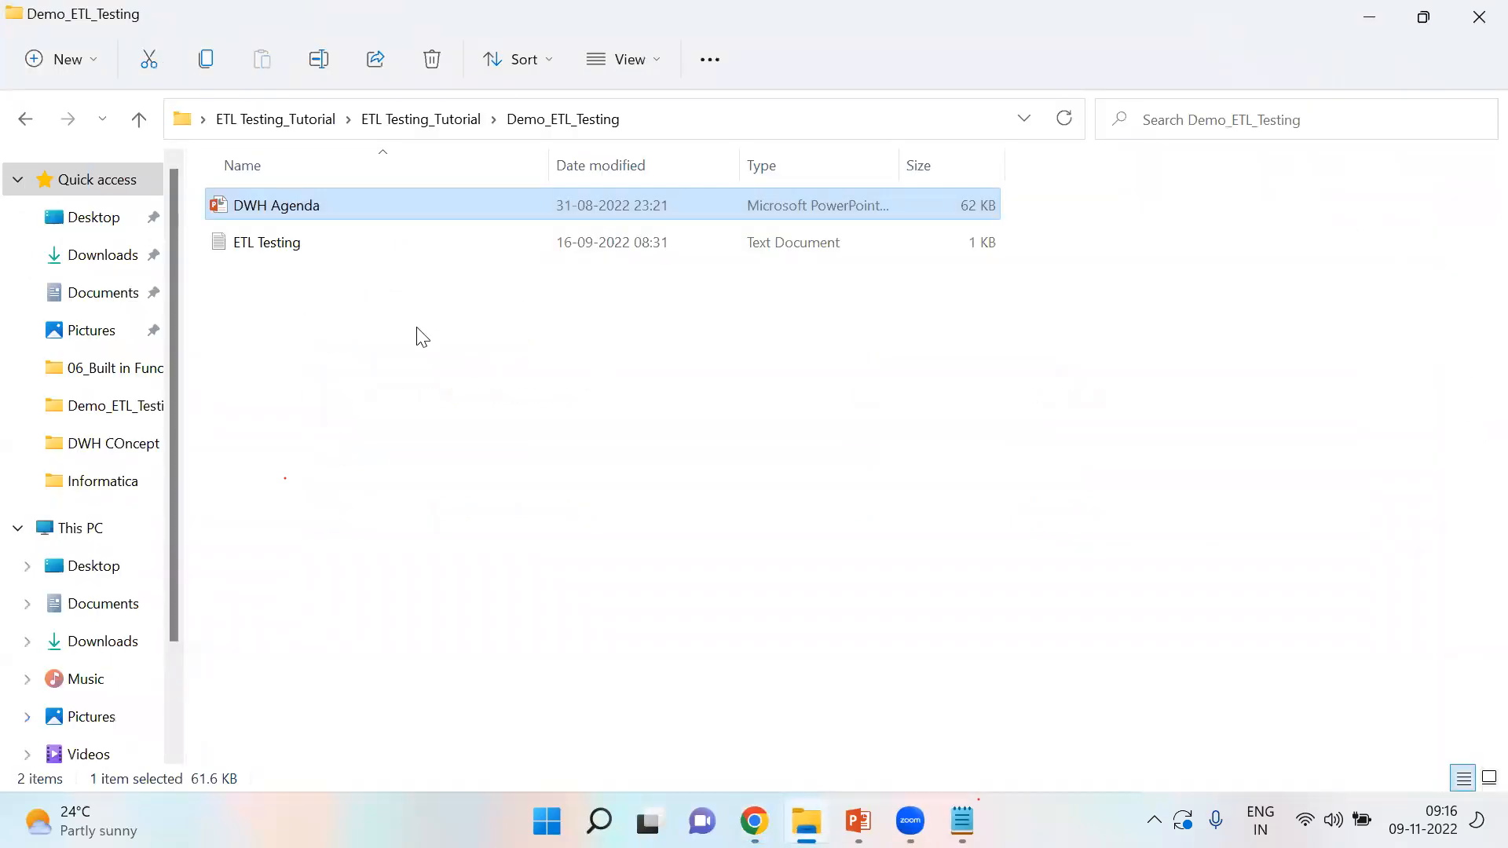
left_click(22, 121)
scroll(314, 472, "down", 3)
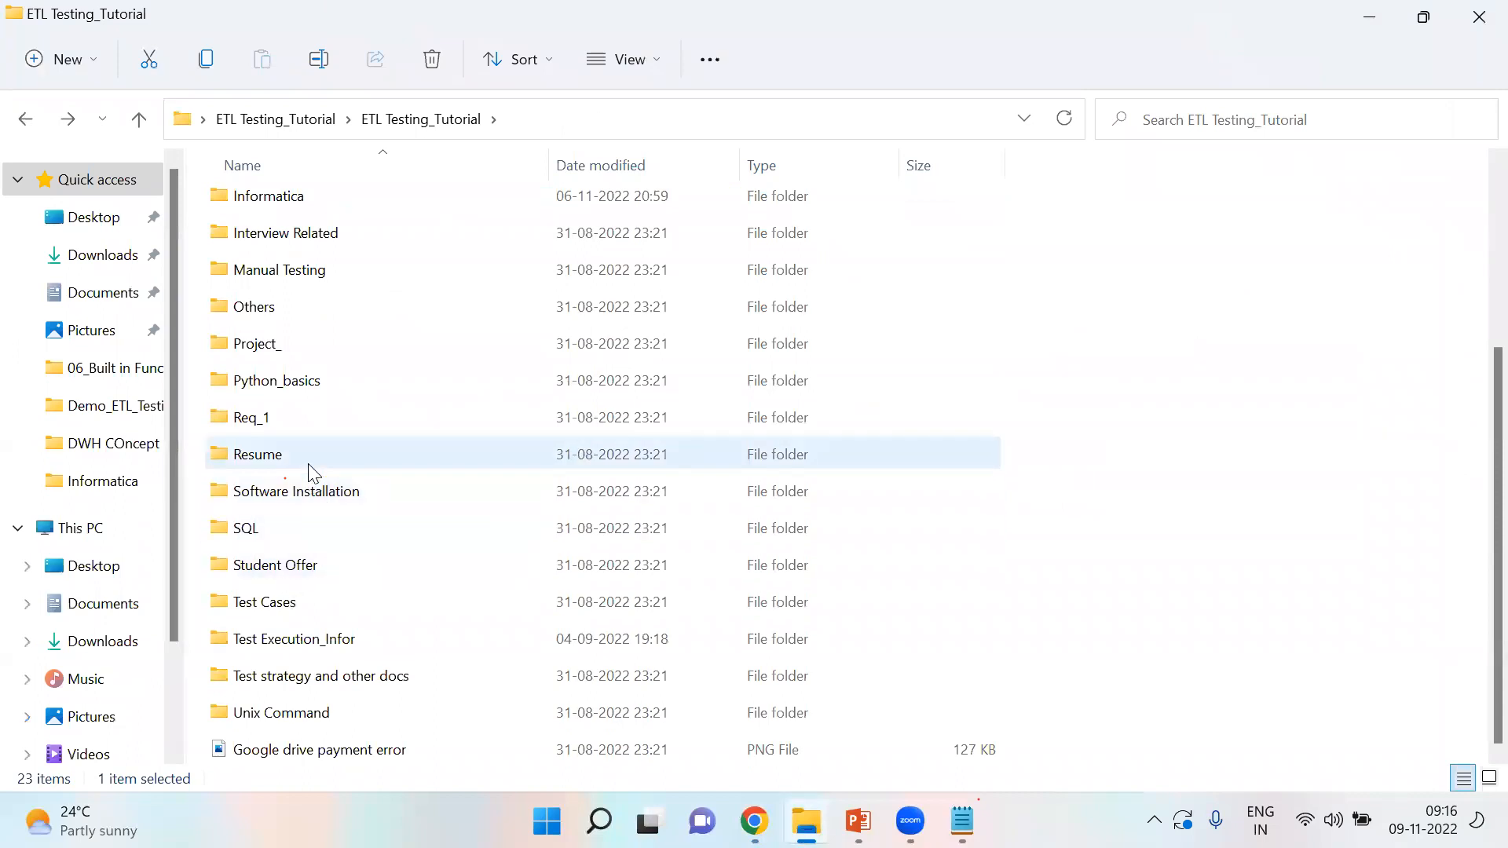
left_click(257, 528)
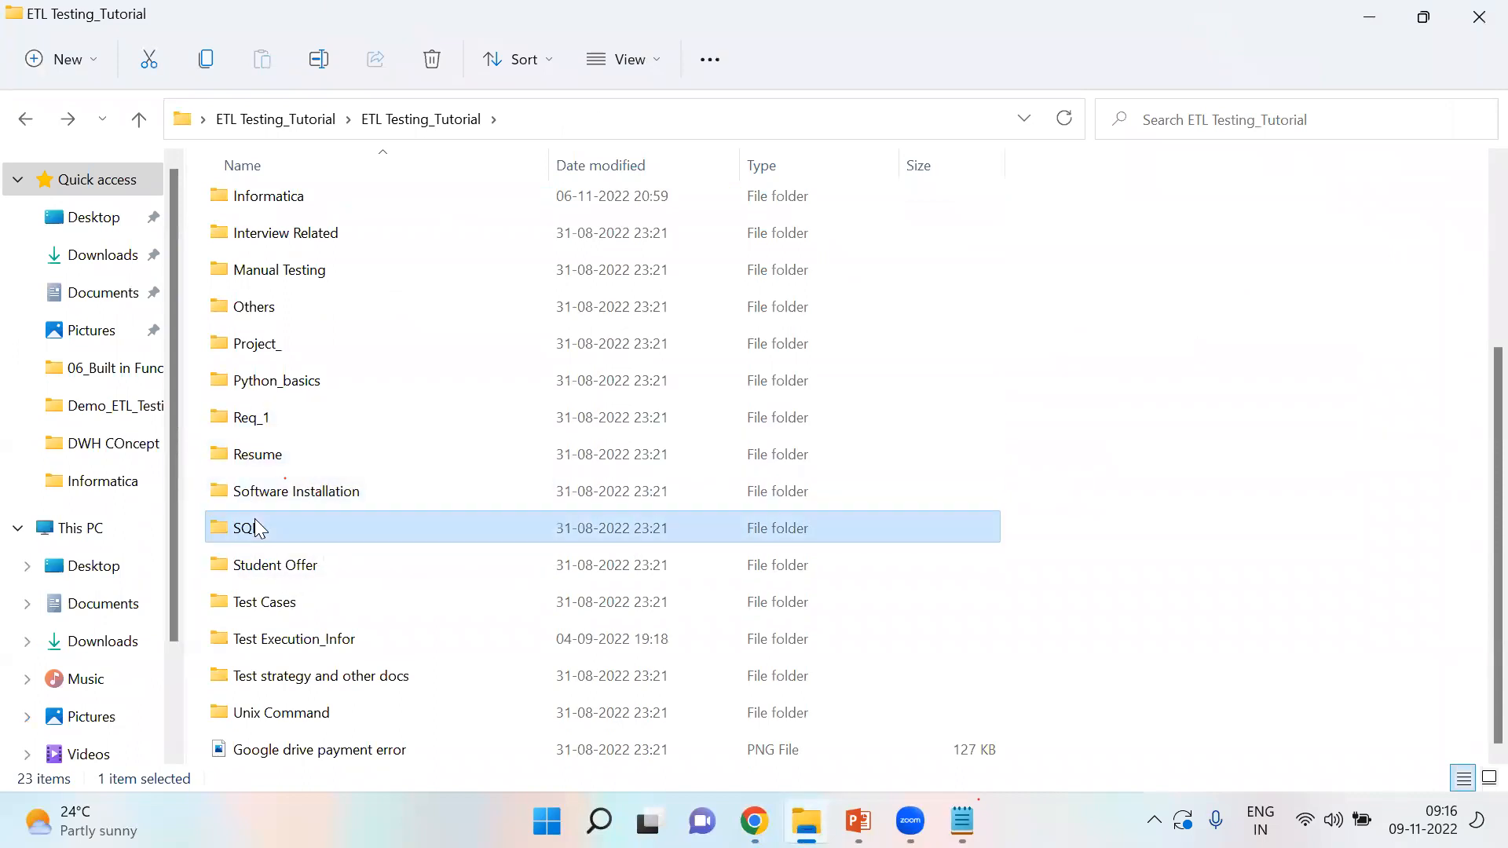
double_click(258, 528)
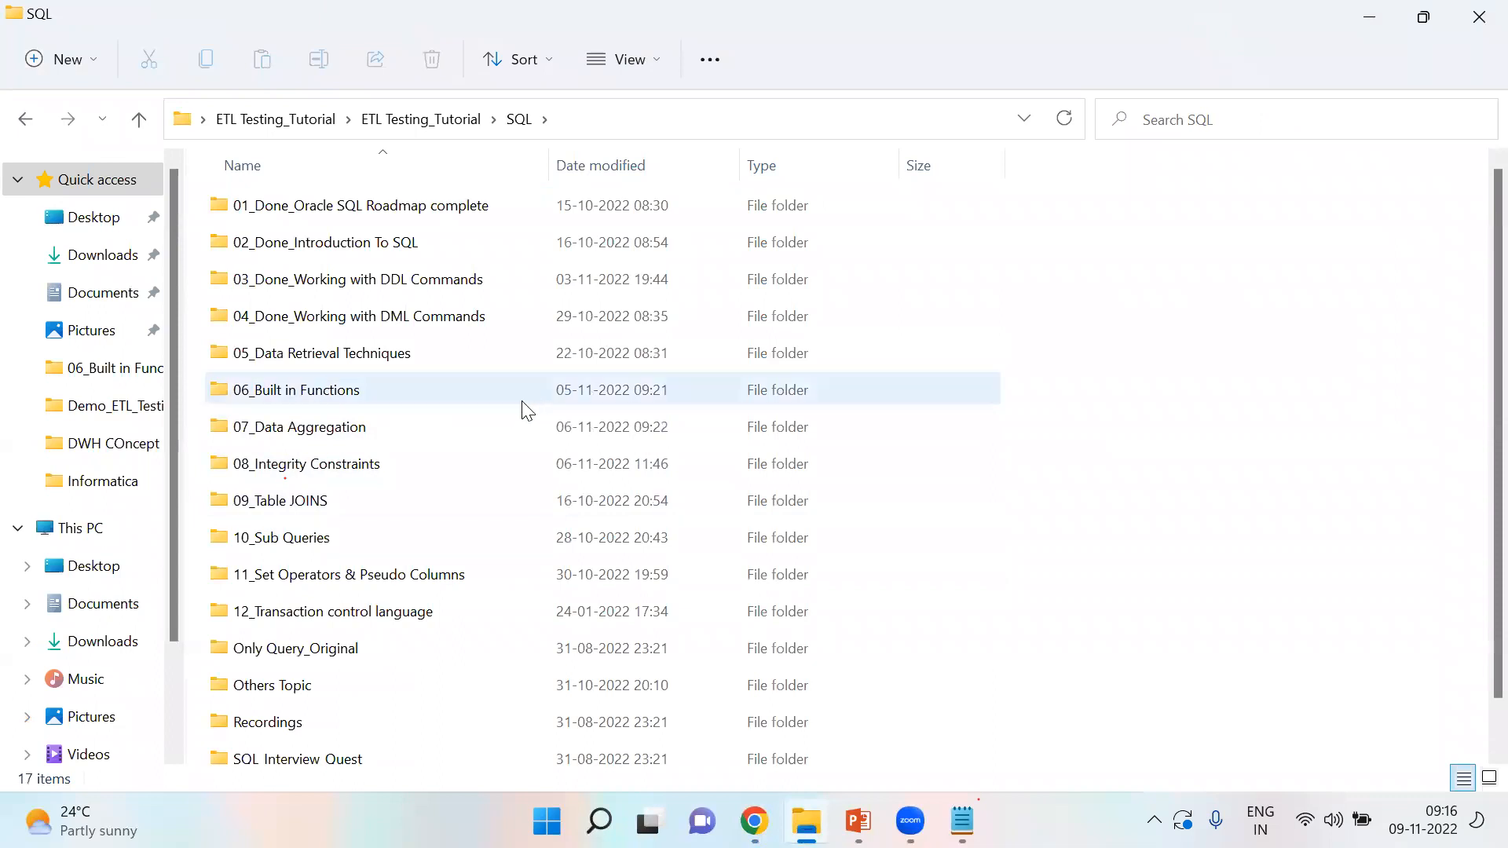
Step: Open the Built In Function 3nd presentation from the 06_Built in Functions folder
mouse_move(389, 366)
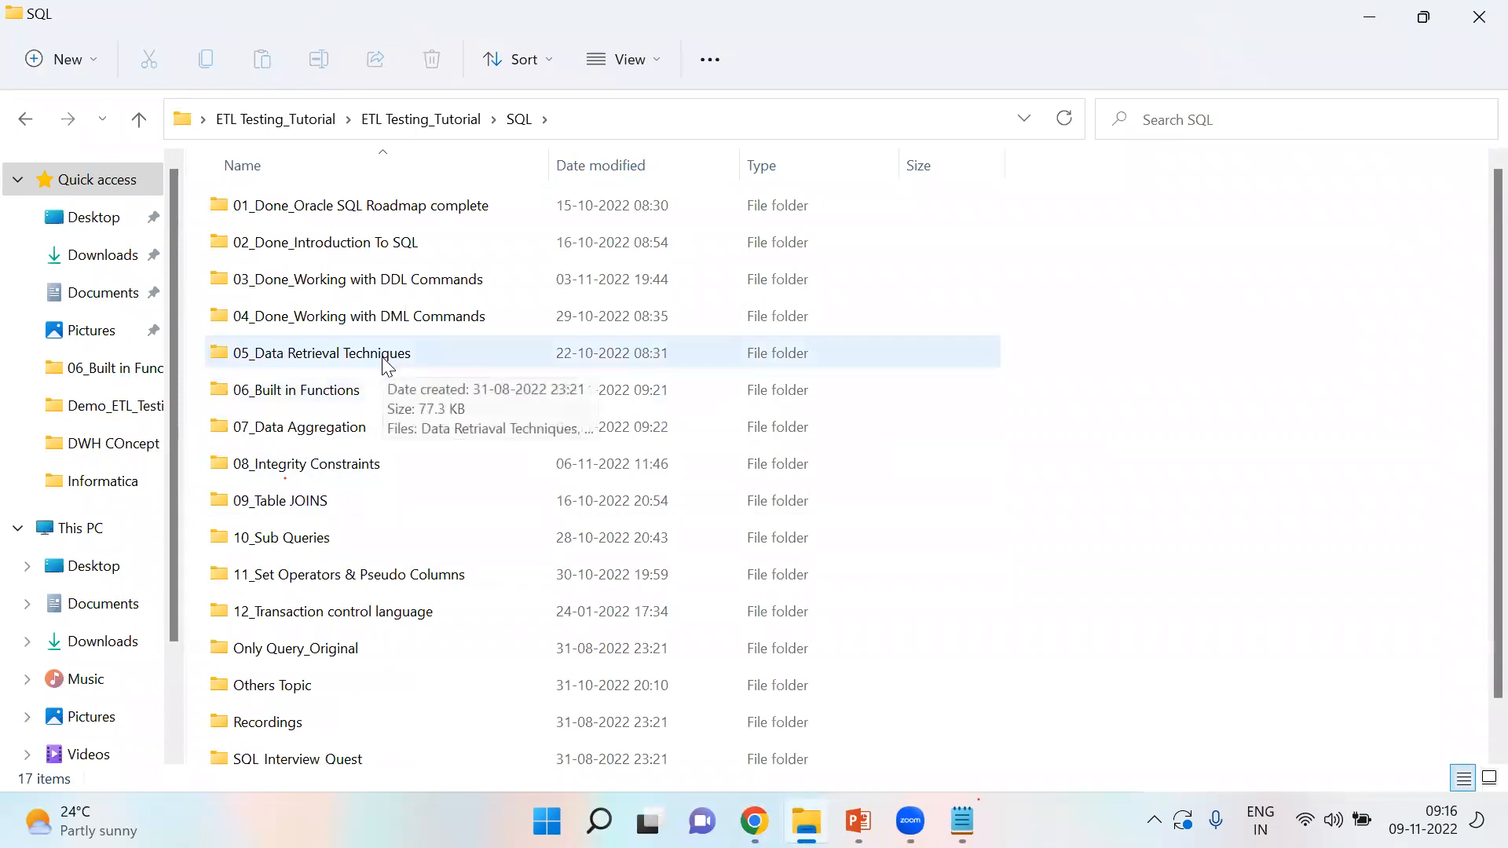
double_click(335, 393)
left_click(355, 246)
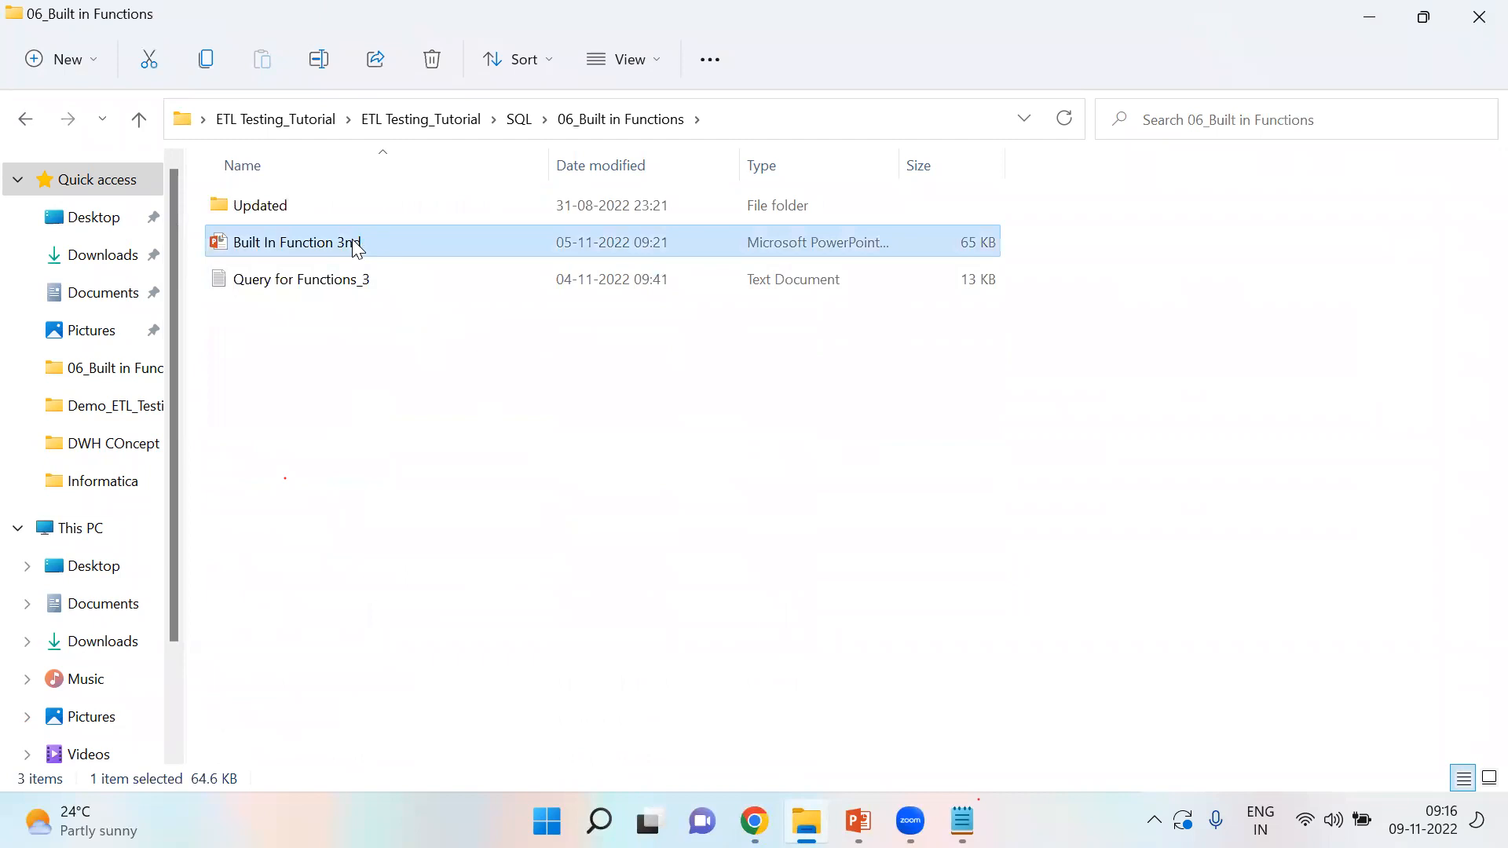
double_click(356, 246)
Step: View the title and chapter slides, and highlight the chapter's topic list from General functions to Assessment Guide
left_click(169, 494)
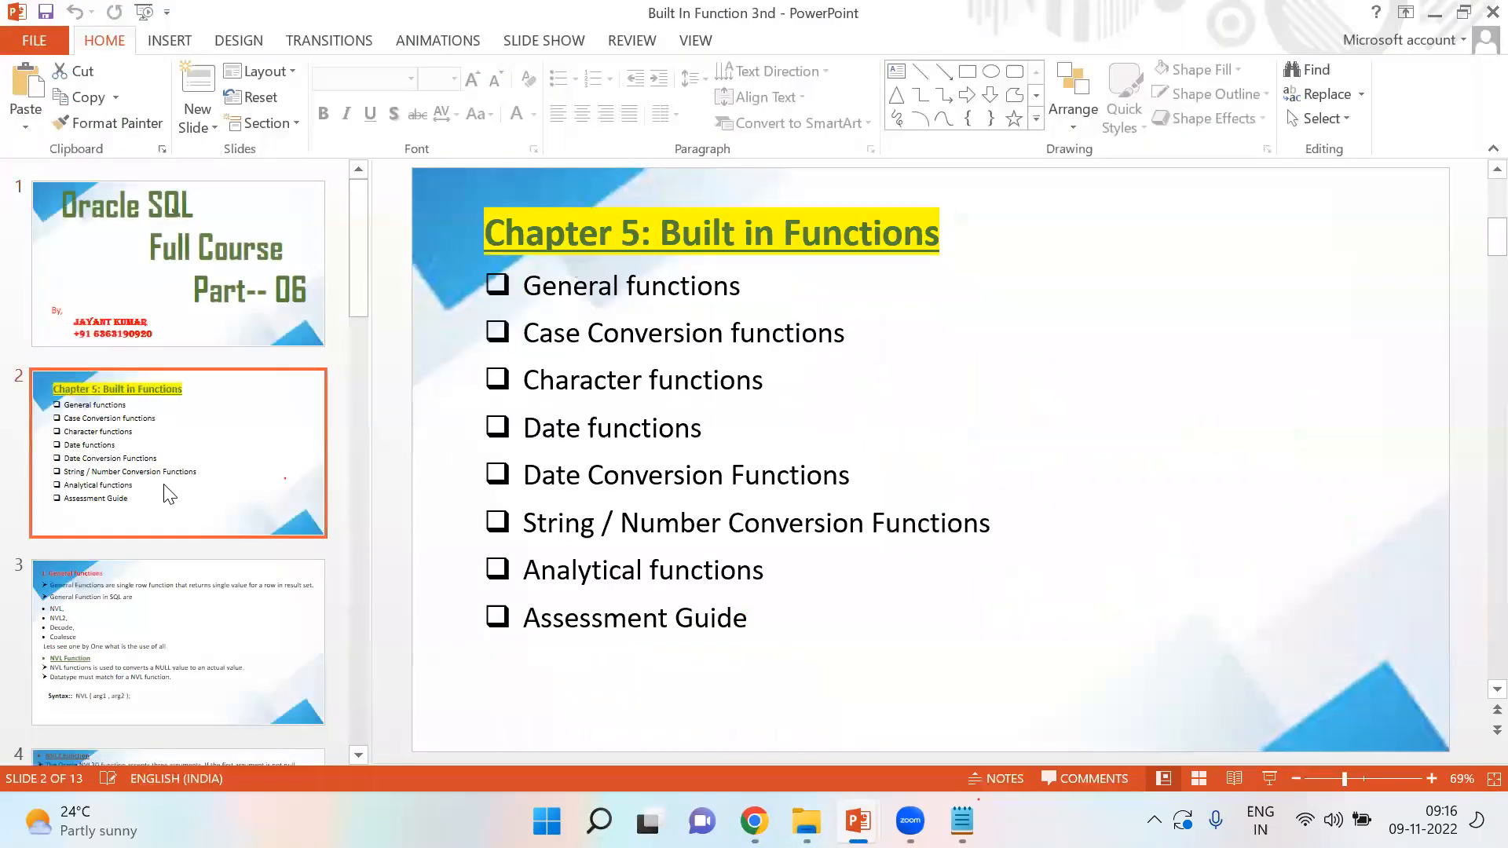
left_click(218, 314)
left_click(185, 415)
left_click(209, 288)
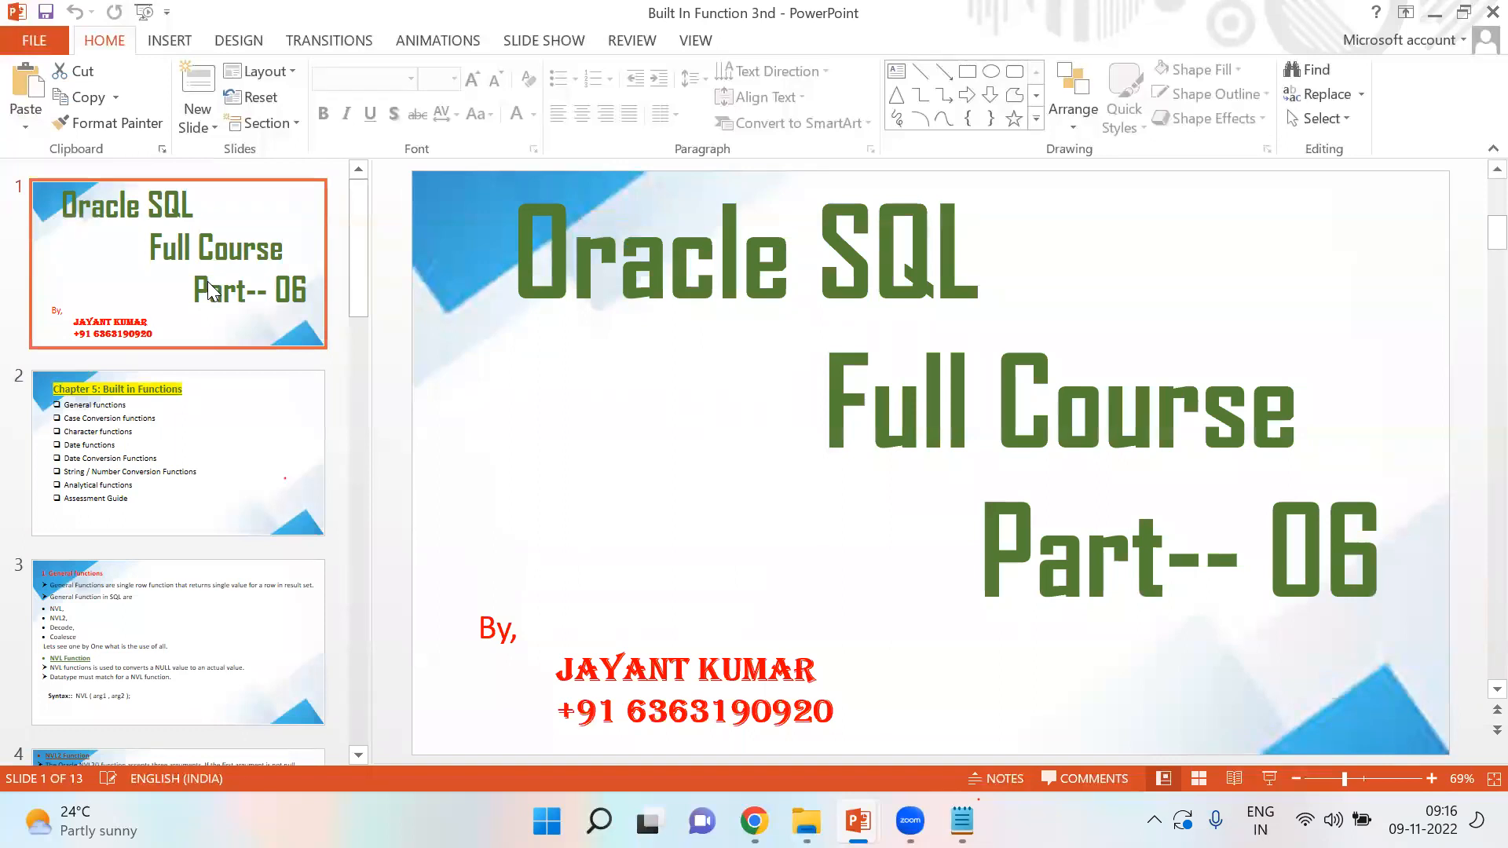
left_click(197, 469)
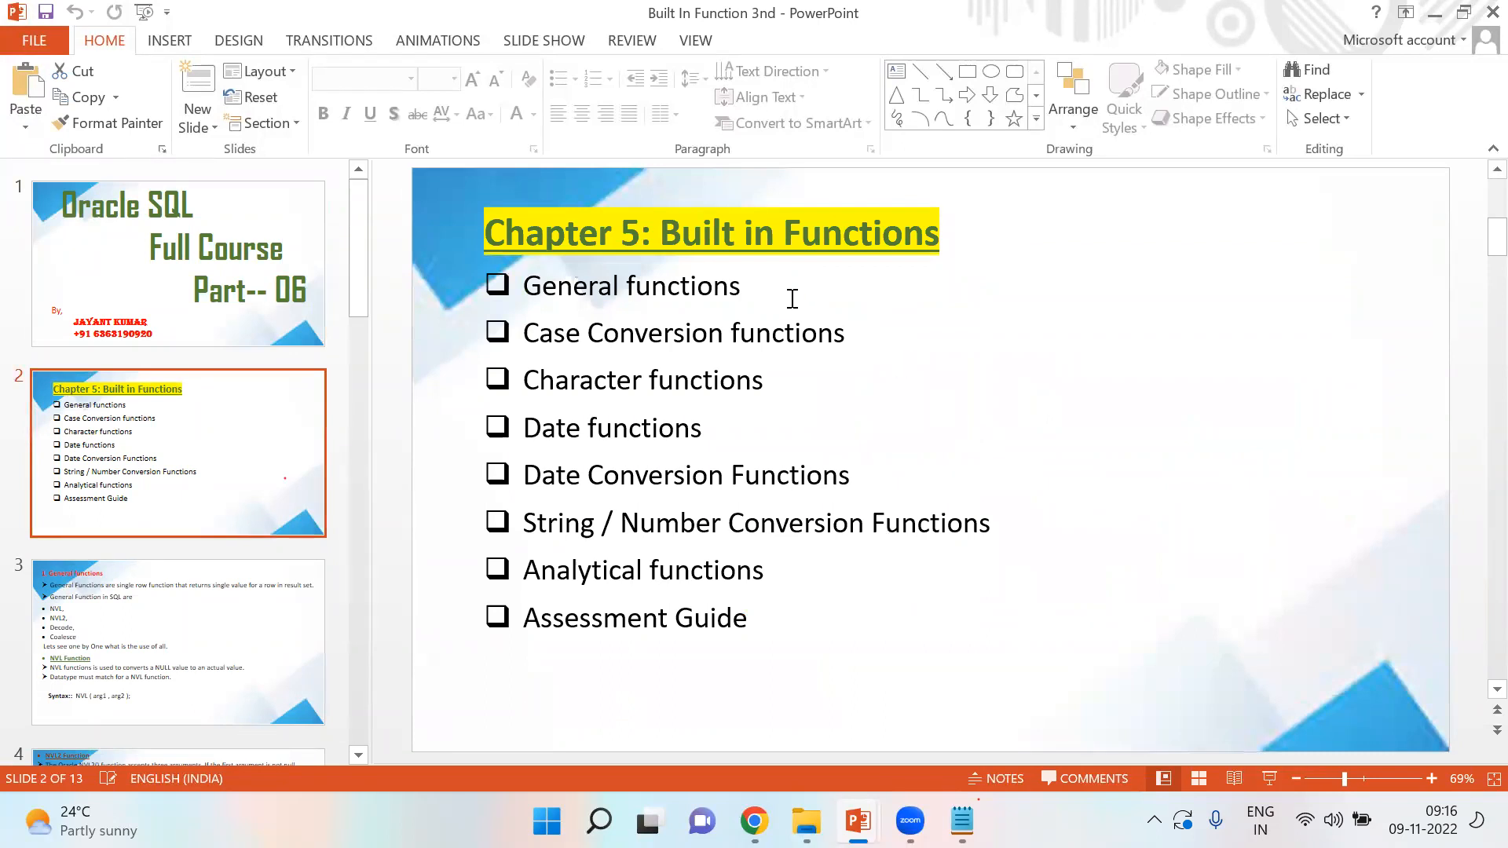
left_click_drag(524, 286, 586, 334)
left_click_drag(628, 503, 641, 632)
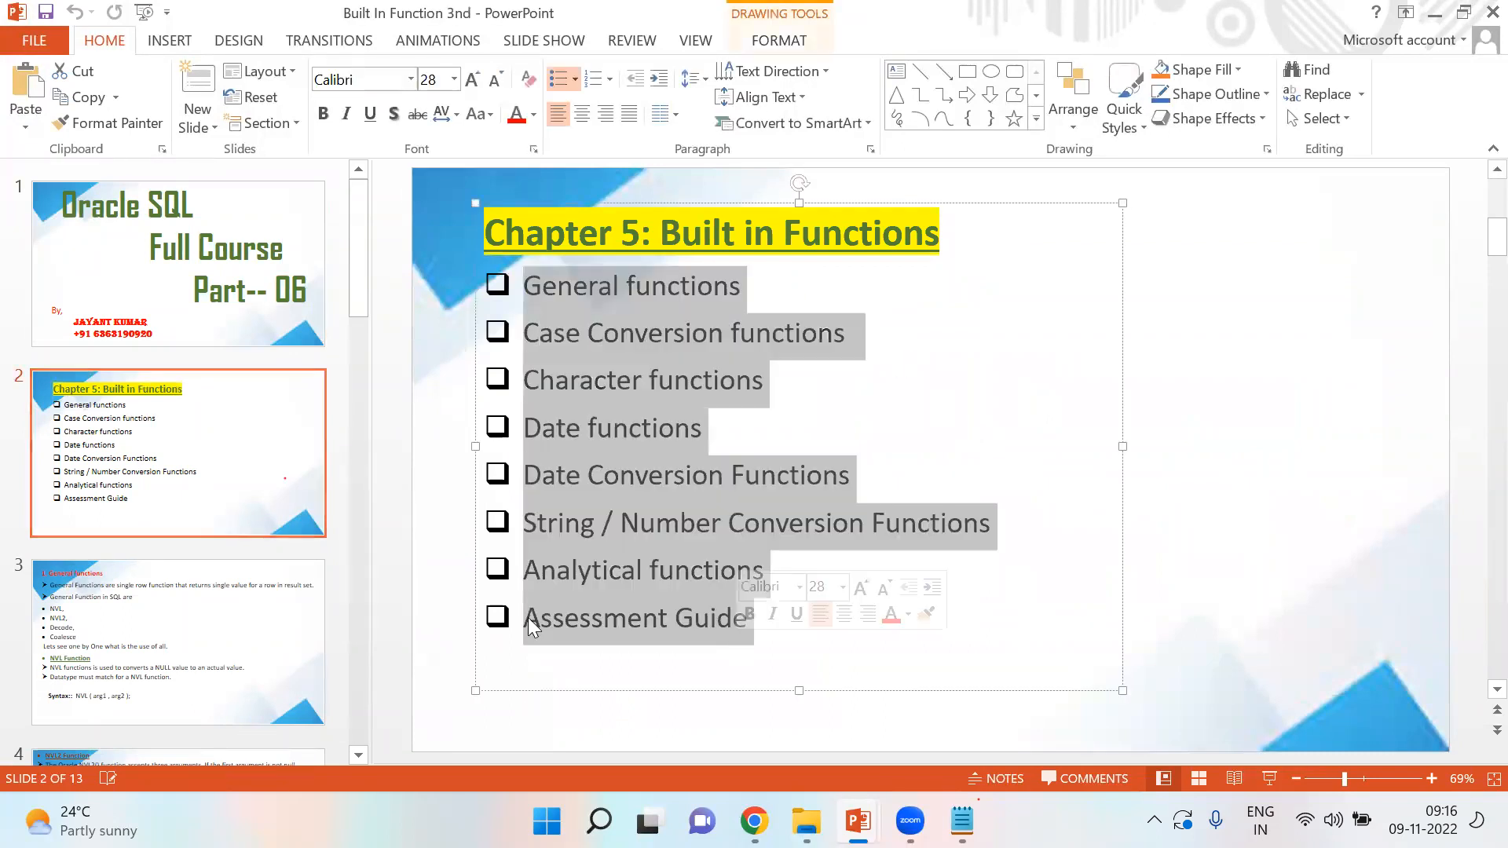
Step: Browse slides 3 to 5 covering the general functions, NVL2, Decode, COALESCE and the character functions
left_click(196, 620)
scroll(448, 544, "down", 2)
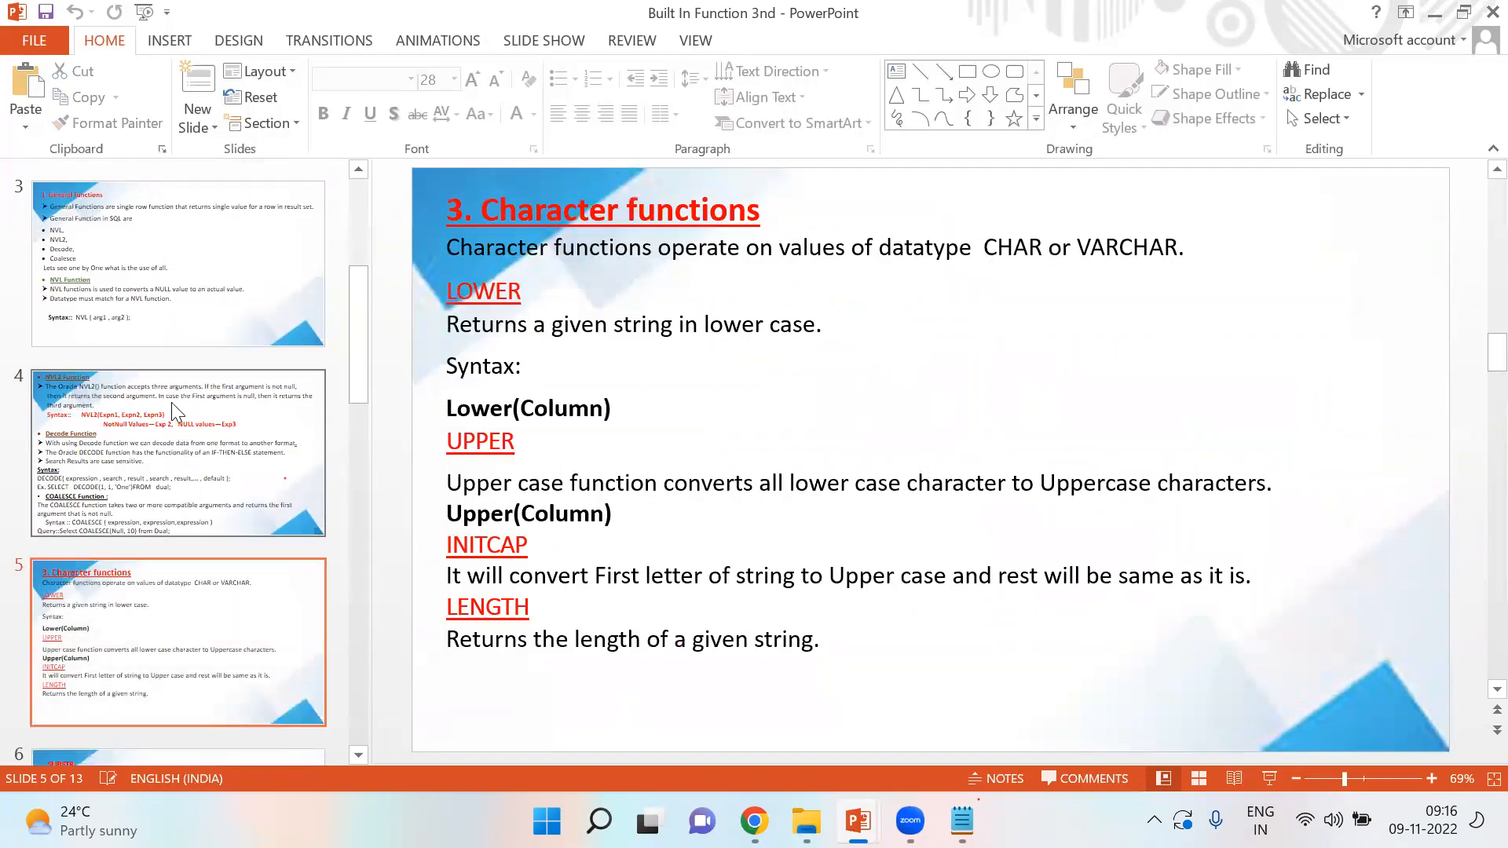
left_click(148, 318)
left_click(167, 463)
left_click(177, 613)
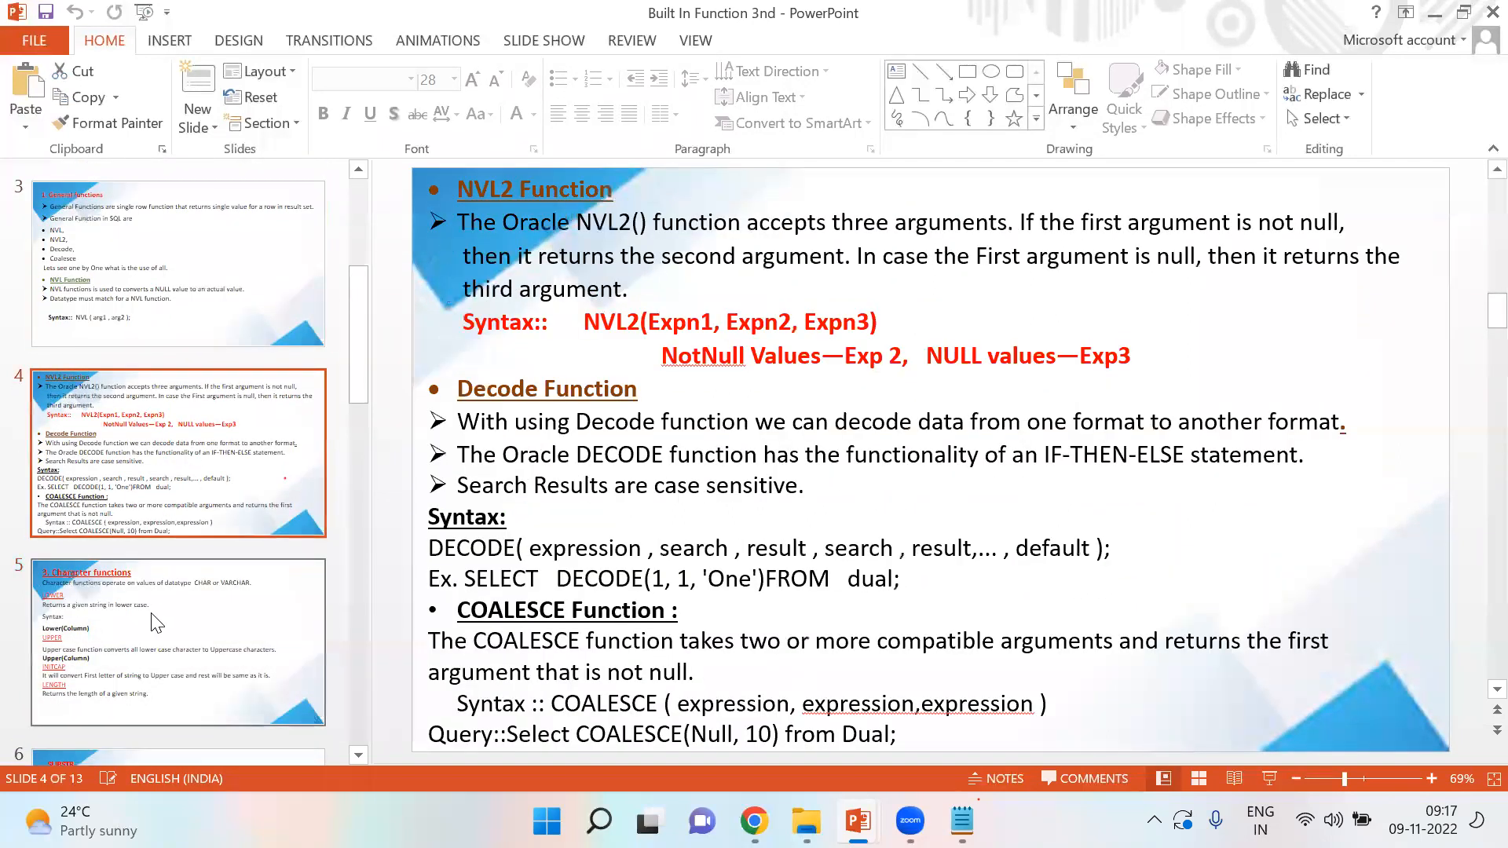
left_click(140, 464)
left_click(195, 607)
left_click(196, 457)
Step: Open the Query for Functions_3 text file from the 06_Built in Functions folder in a maximized window and view the NVL queries
left_click(809, 817)
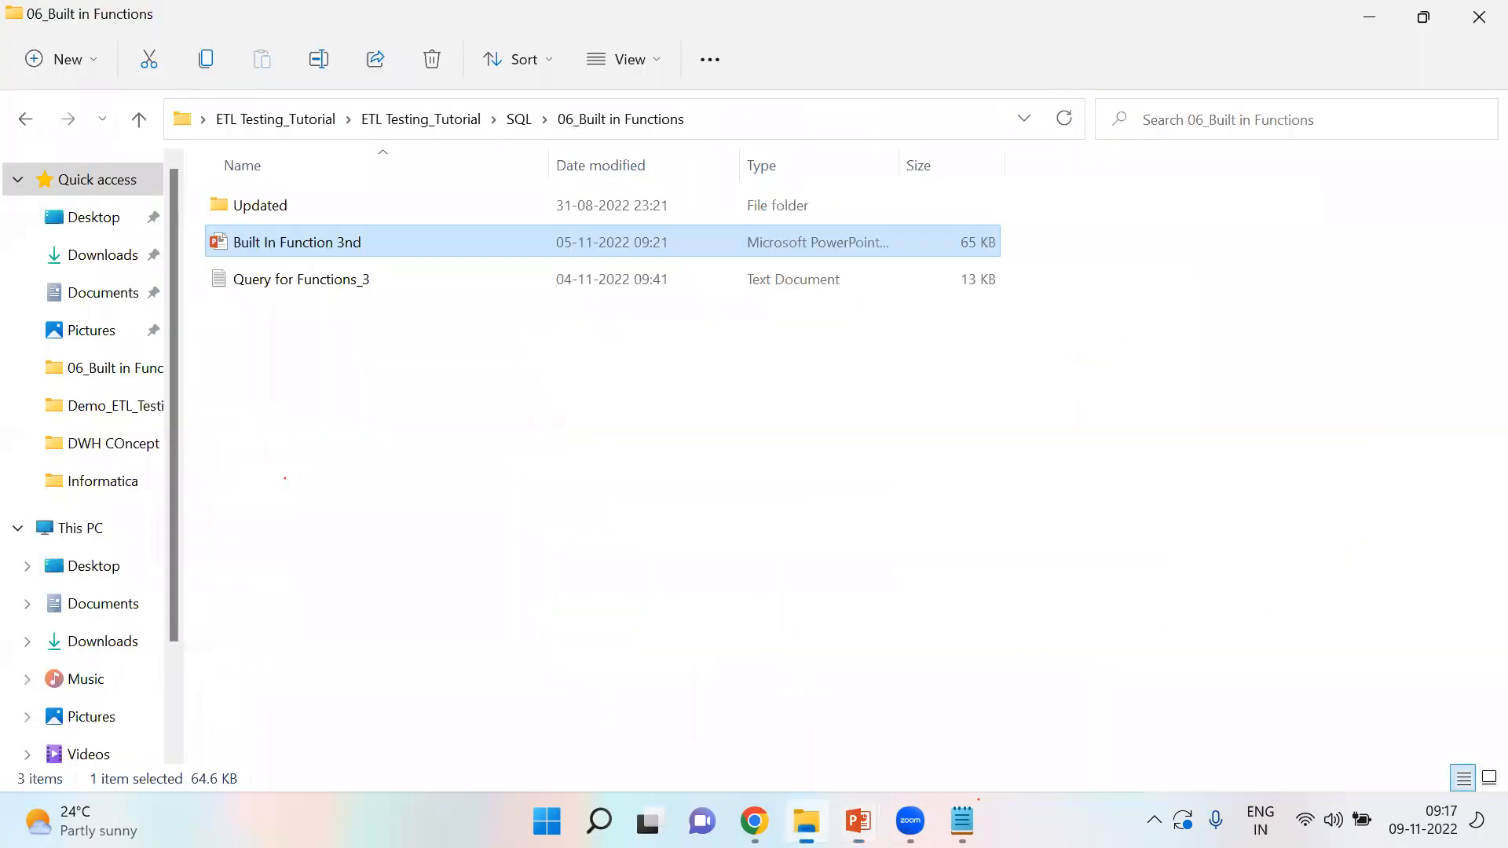
left_click(314, 288)
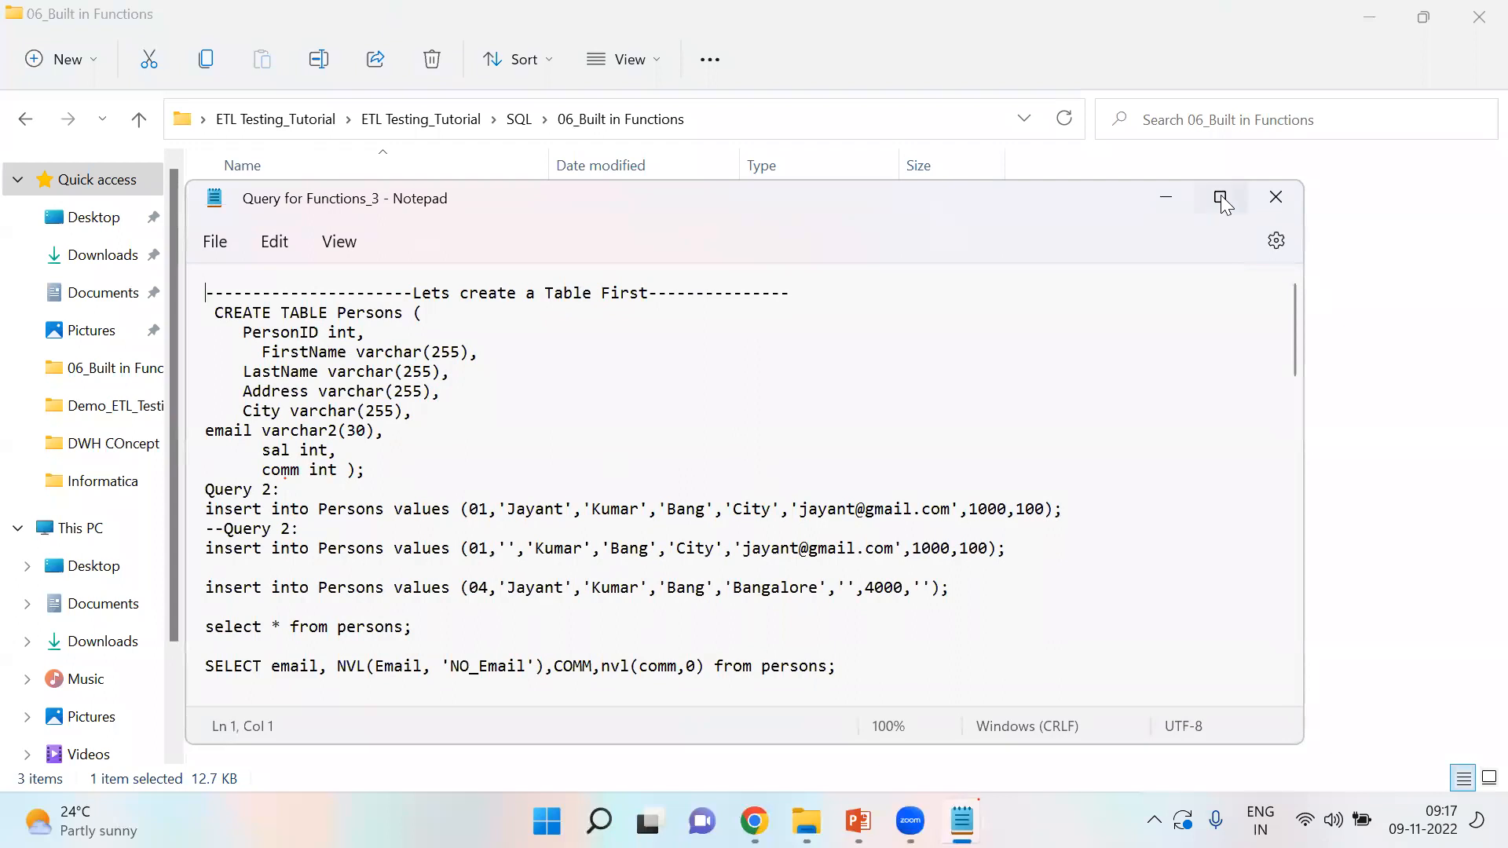
left_click(1220, 197)
scroll(363, 566, "down", 9)
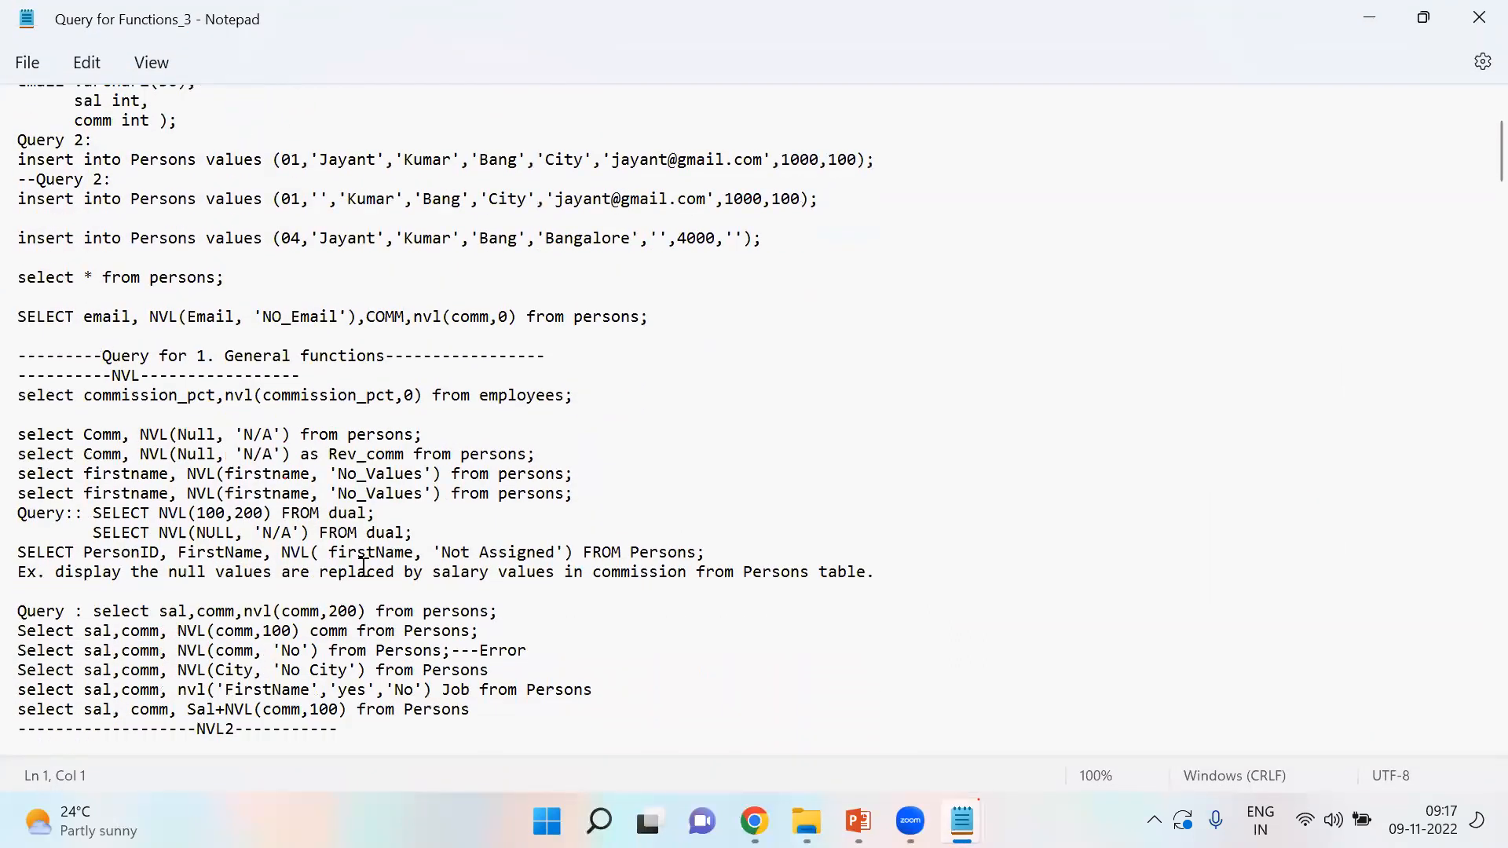
Step: Skim the query file from the NVL queries through to the Date functions section, and return to the table creation statements
scroll(363, 567, "down", 18)
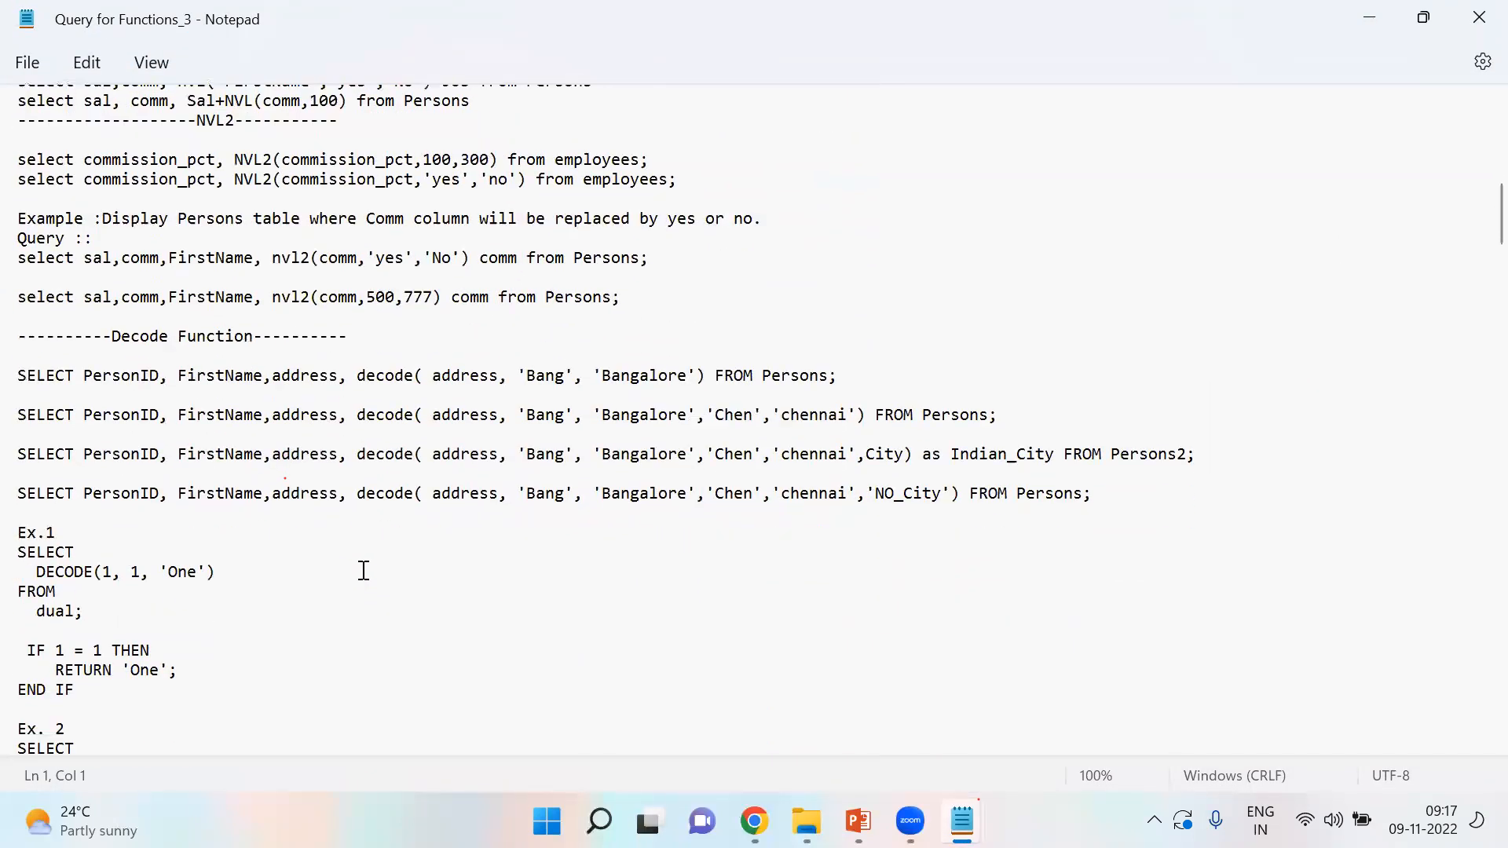
scroll(364, 573, "down", 8)
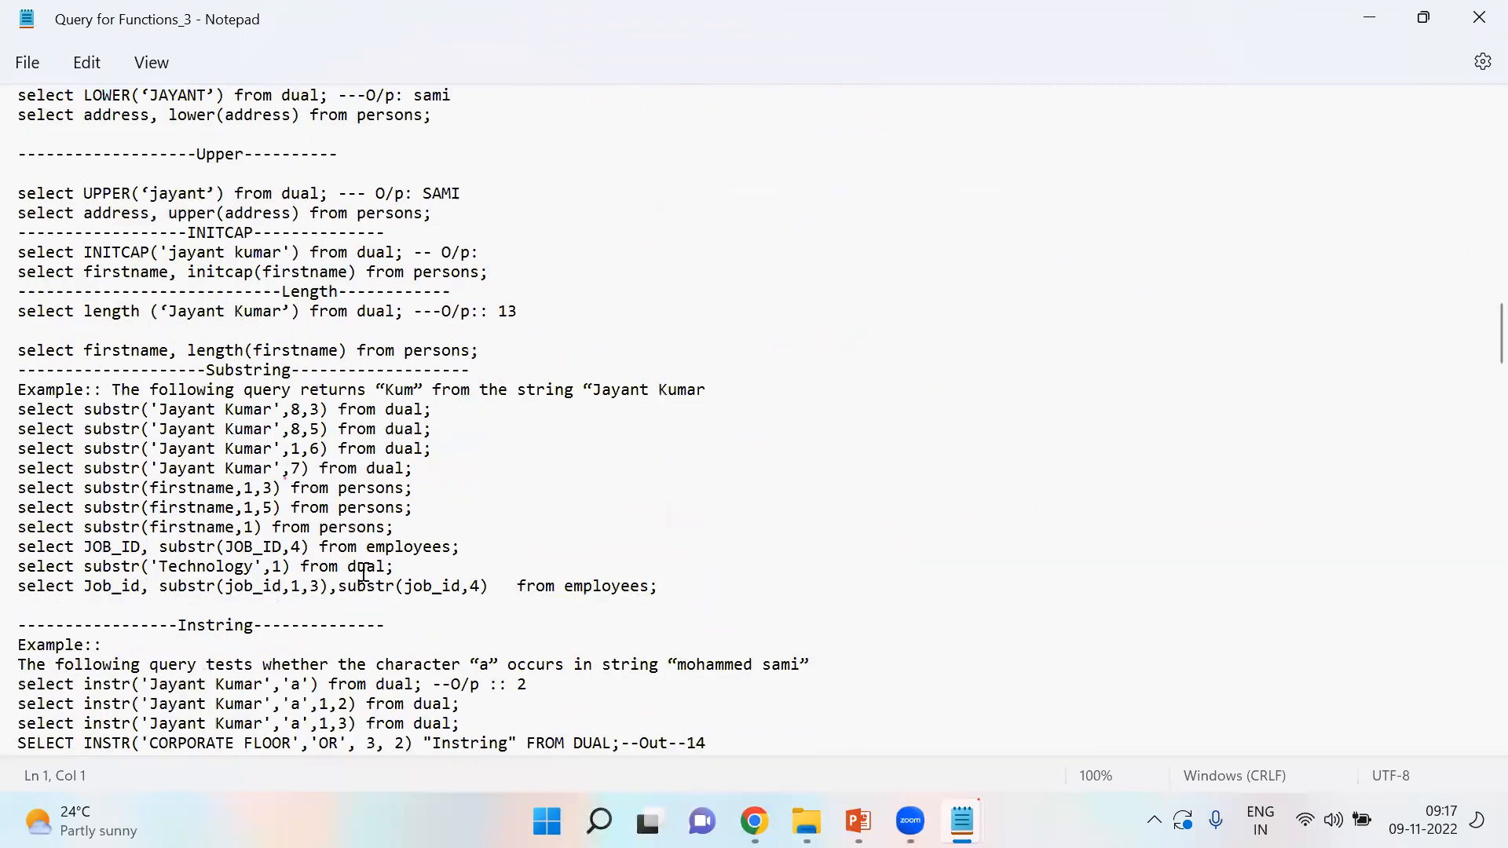
scroll(474, 642, "down", 2)
scroll(474, 642, "down", 18)
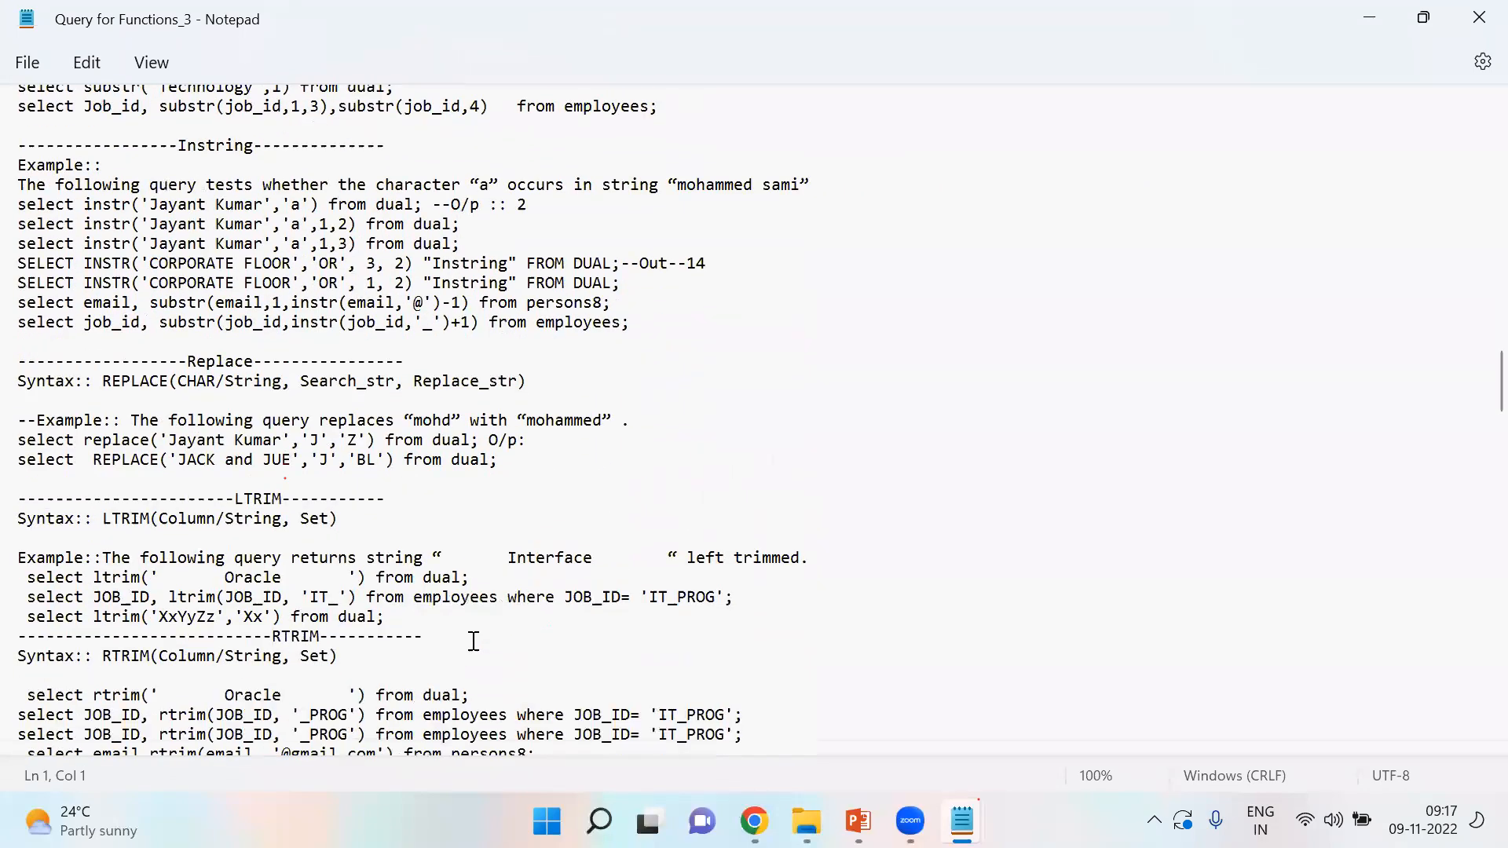
scroll(473, 642, "down", 3)
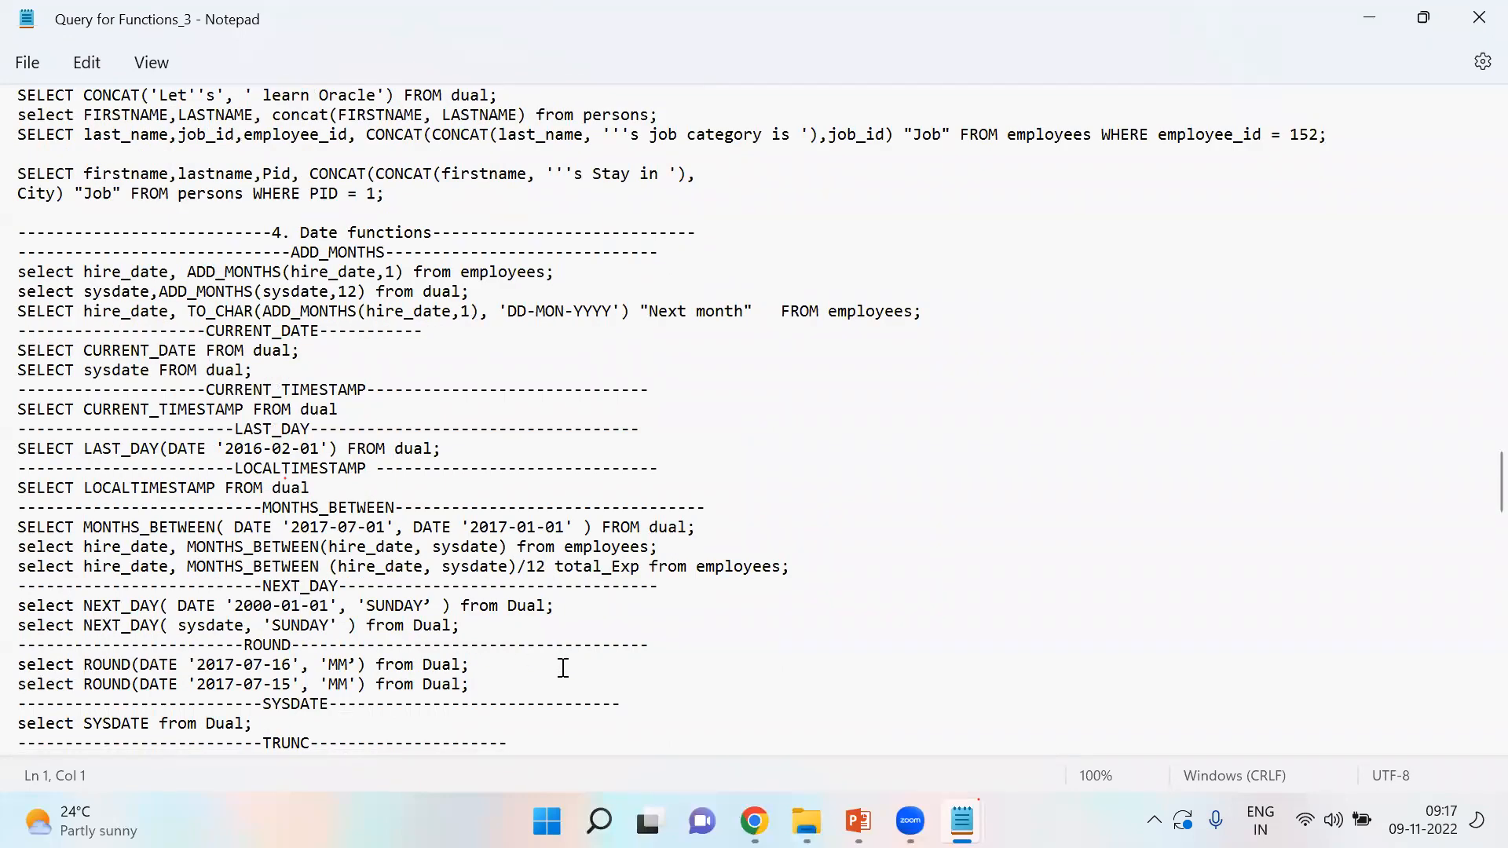
scroll(595, 695, "up", 4)
scroll(595, 696, "up", 20)
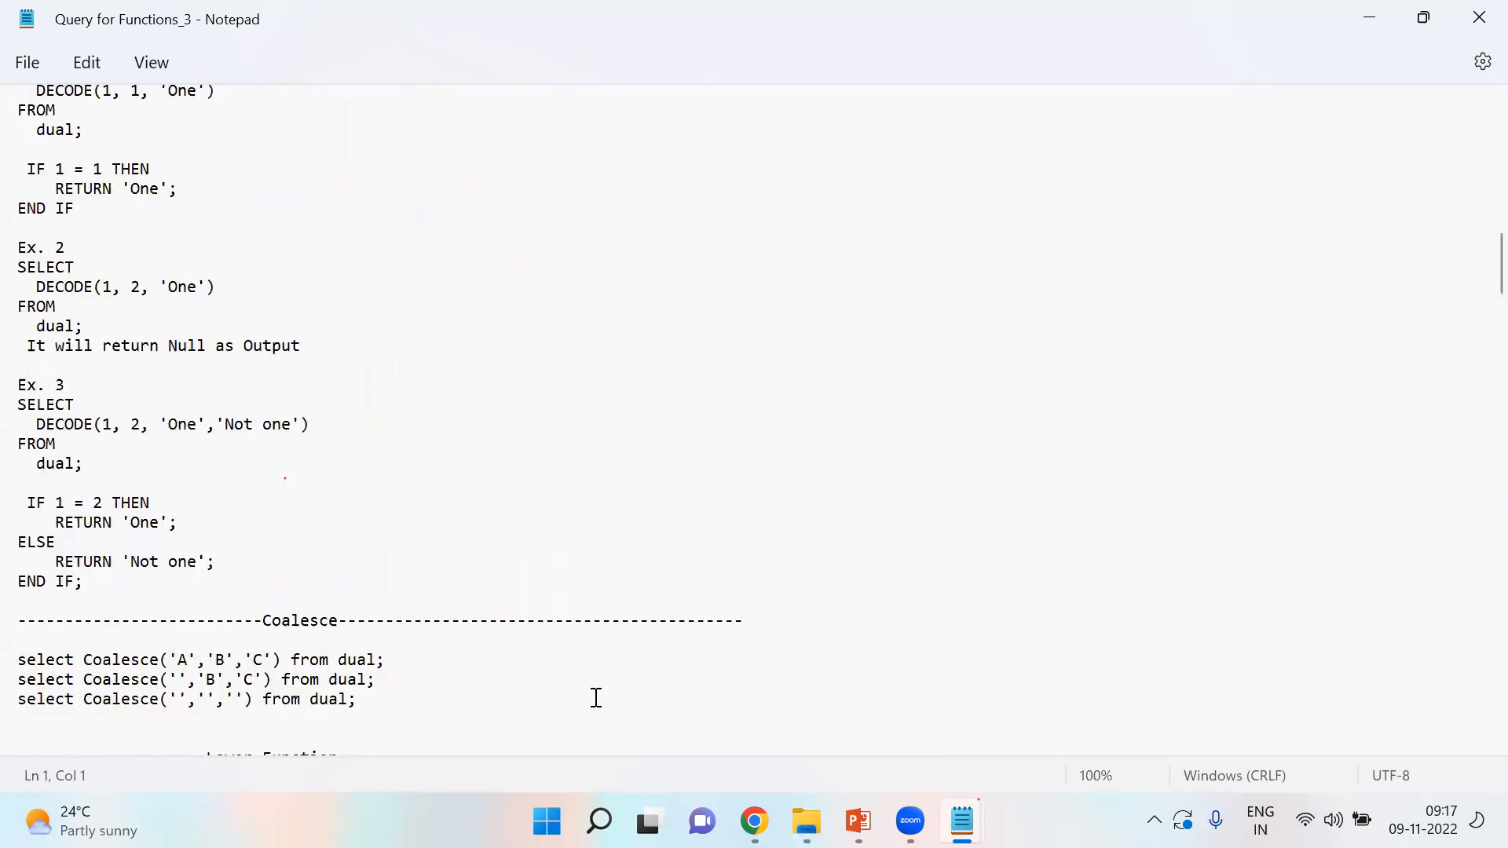
scroll(595, 697, "up", 6)
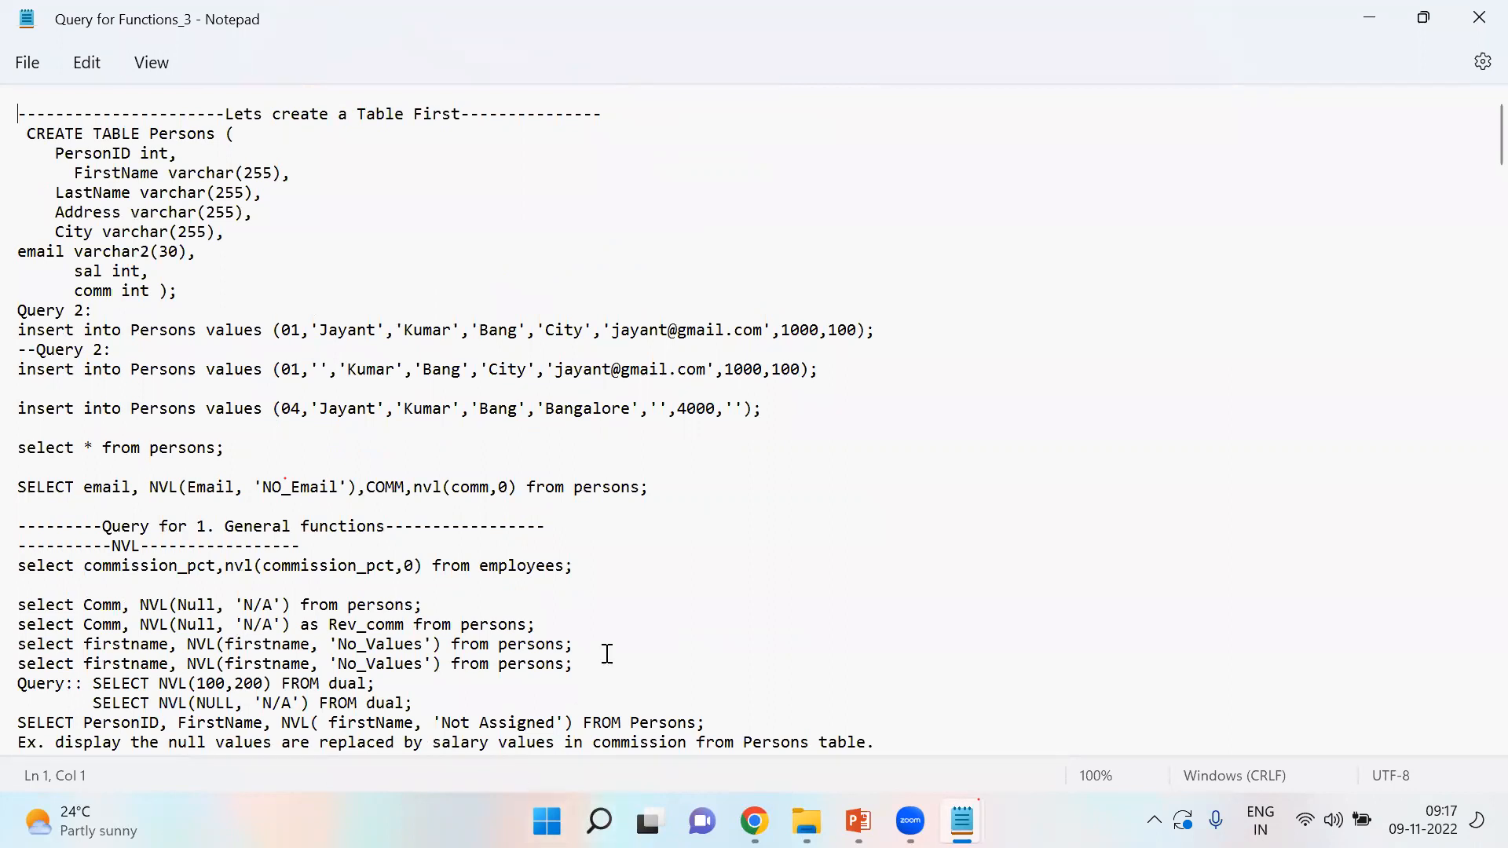
Step: Highlight the Persons table creation and insert queries, and then the NVL queries under General functions
left_click_drag(671, 507, 14, 100)
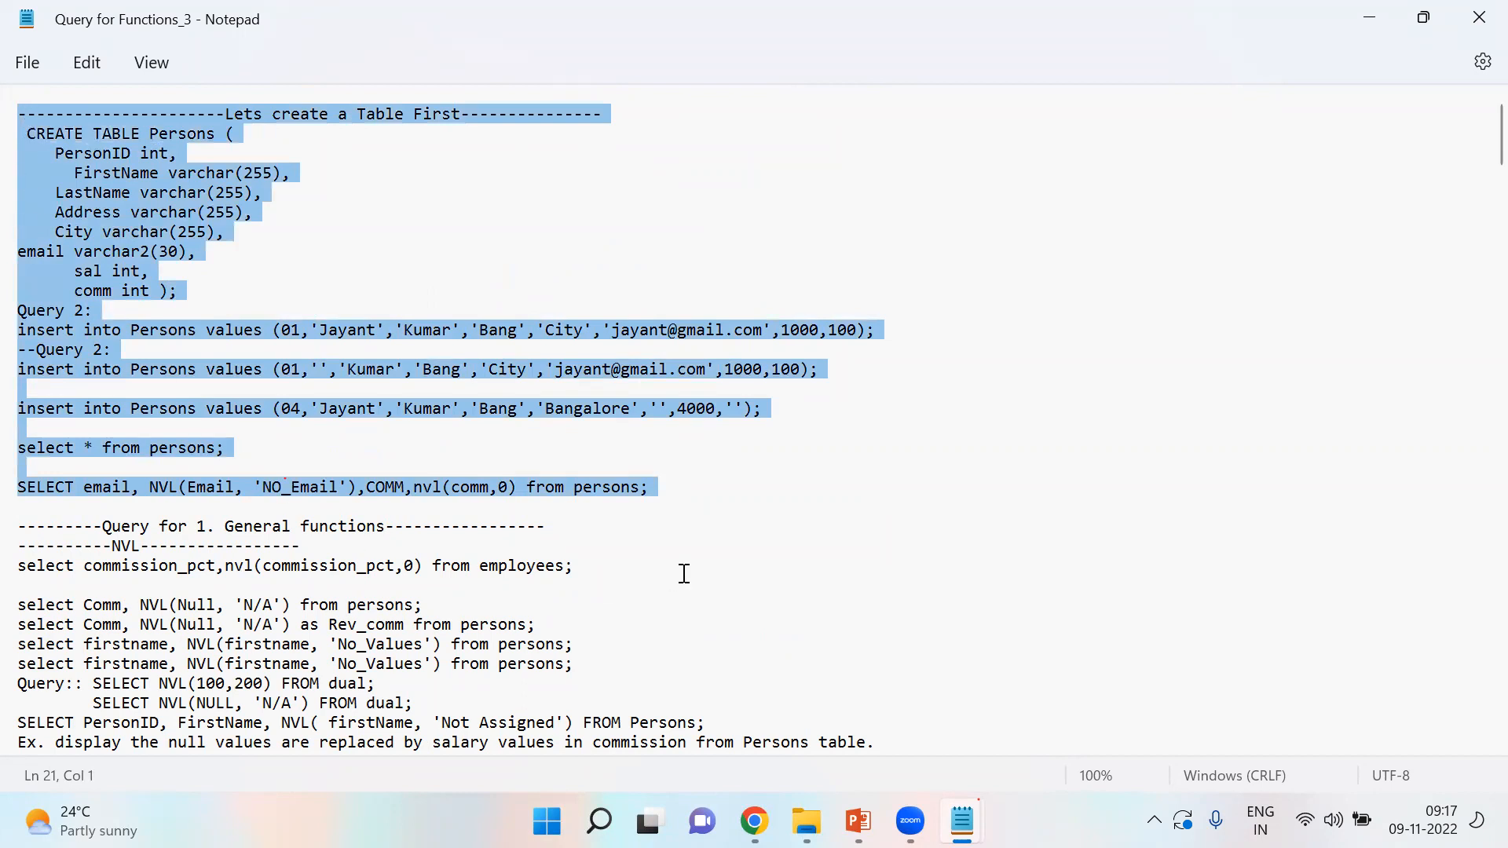
scroll(676, 573, "down", 6)
left_click_drag(19, 157, 559, 504)
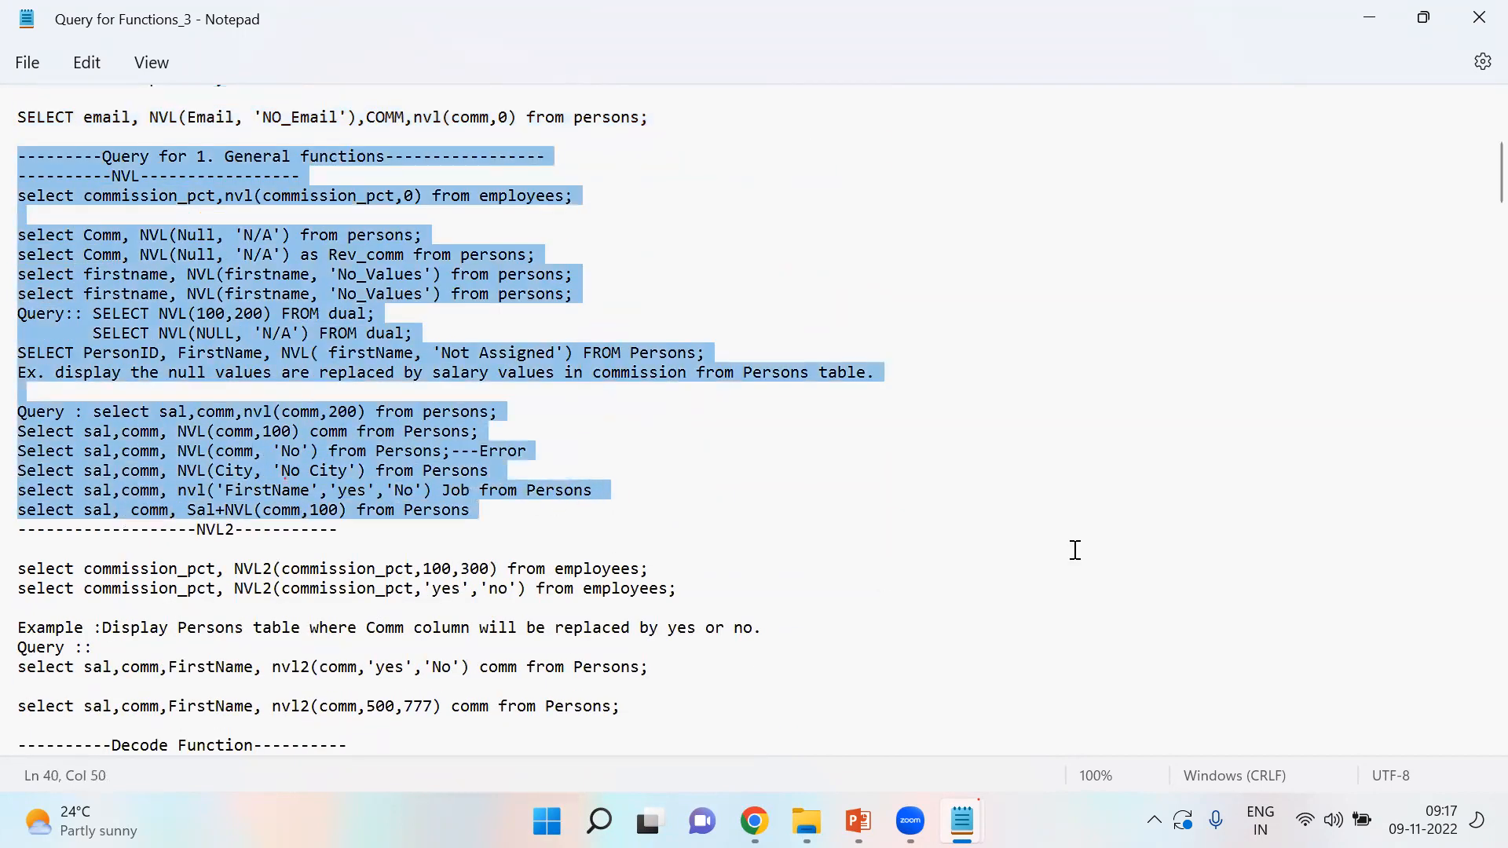
Step: Switch to the Built In Function 3nd presentation in PowerPoint and show the General functions slide
mouse_move(858, 822)
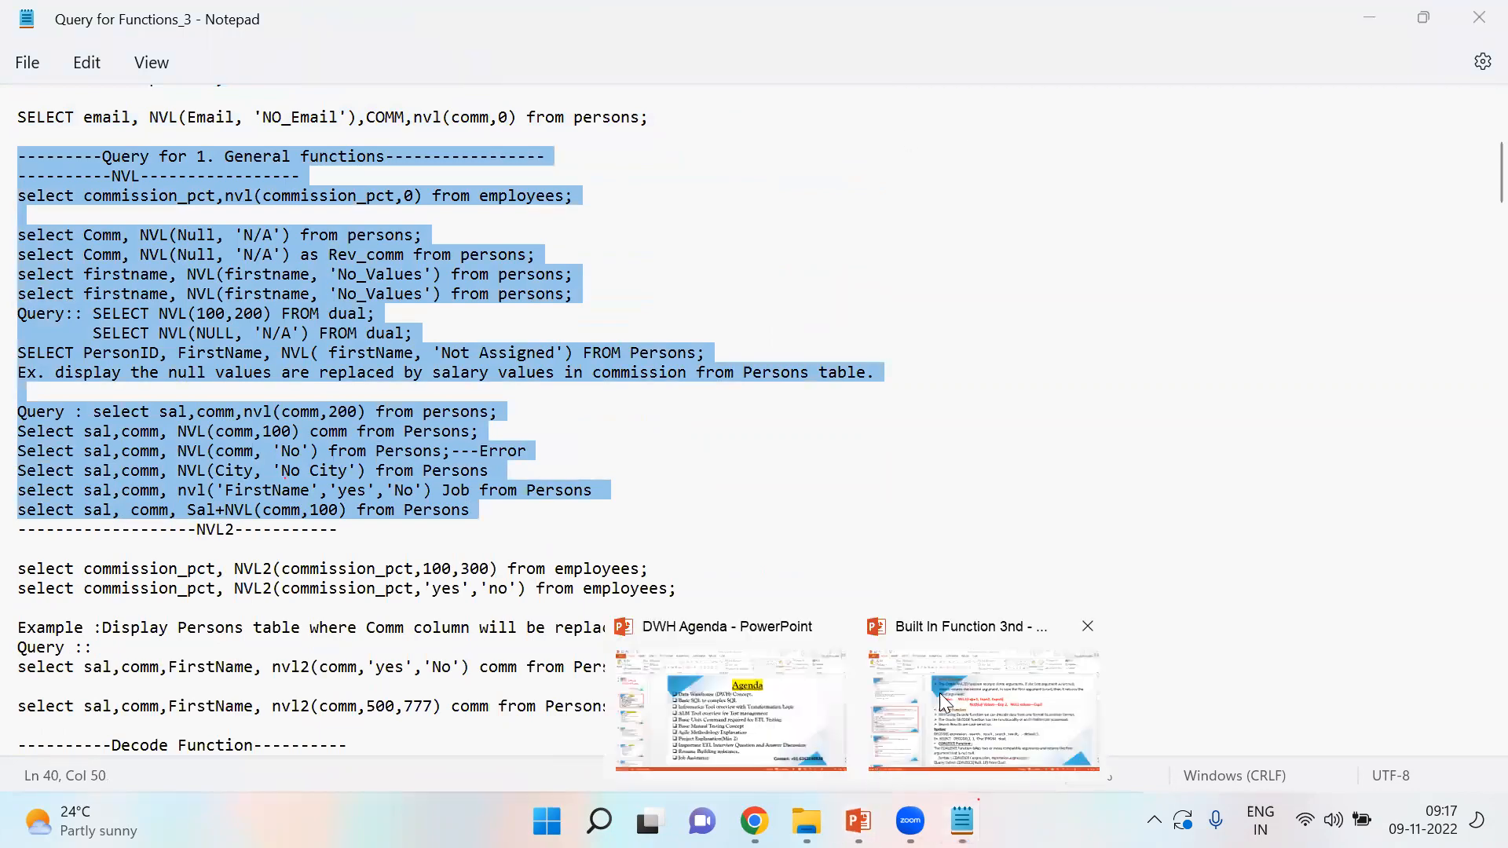
left_click(938, 692)
key("Up")
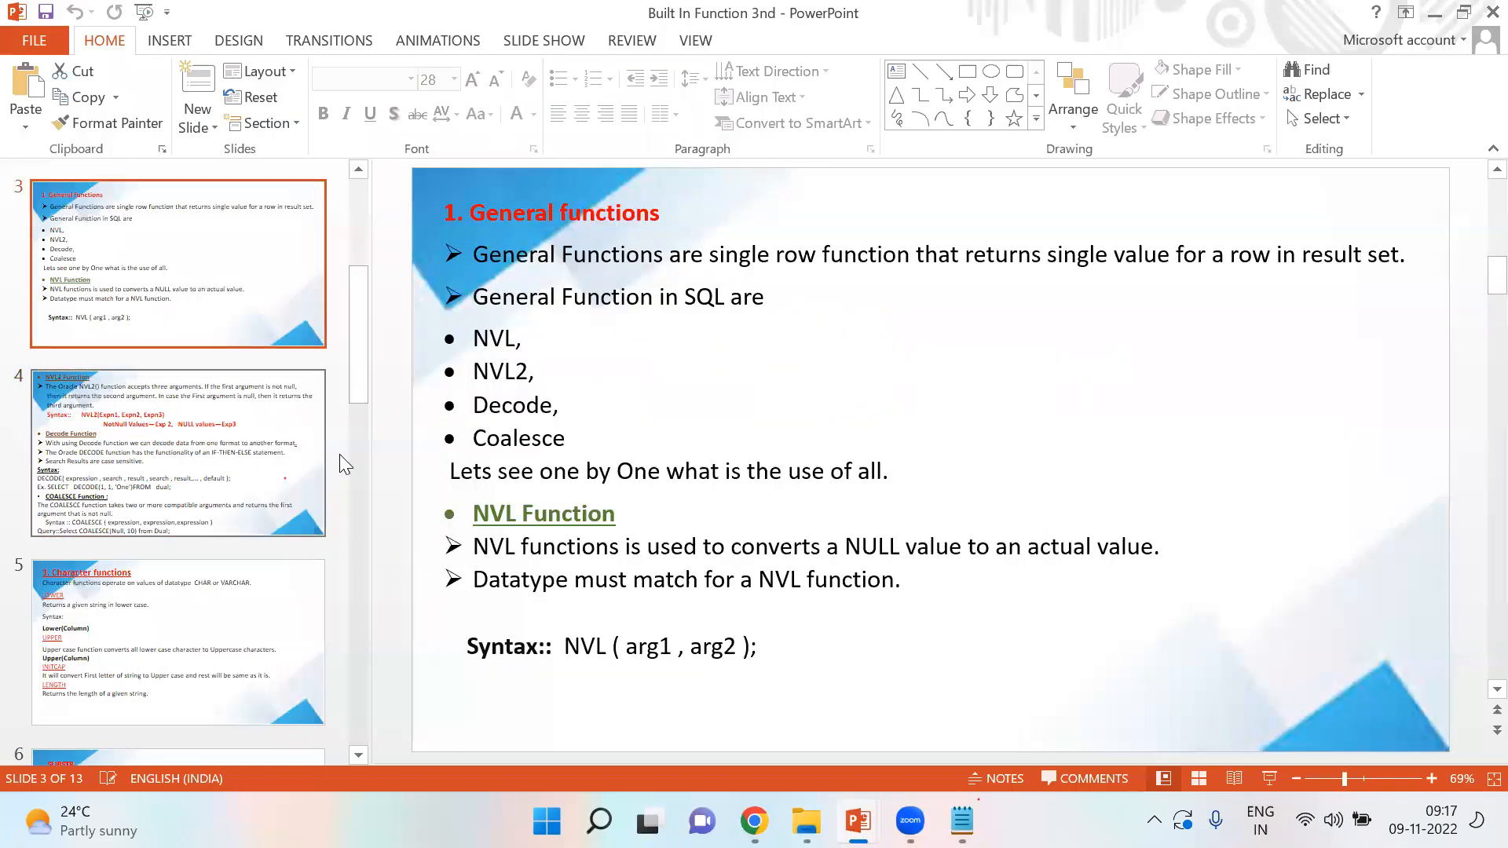
scroll(186, 480, "up", 4)
left_click(186, 481)
left_click(174, 591)
scroll(185, 528, "down", 6)
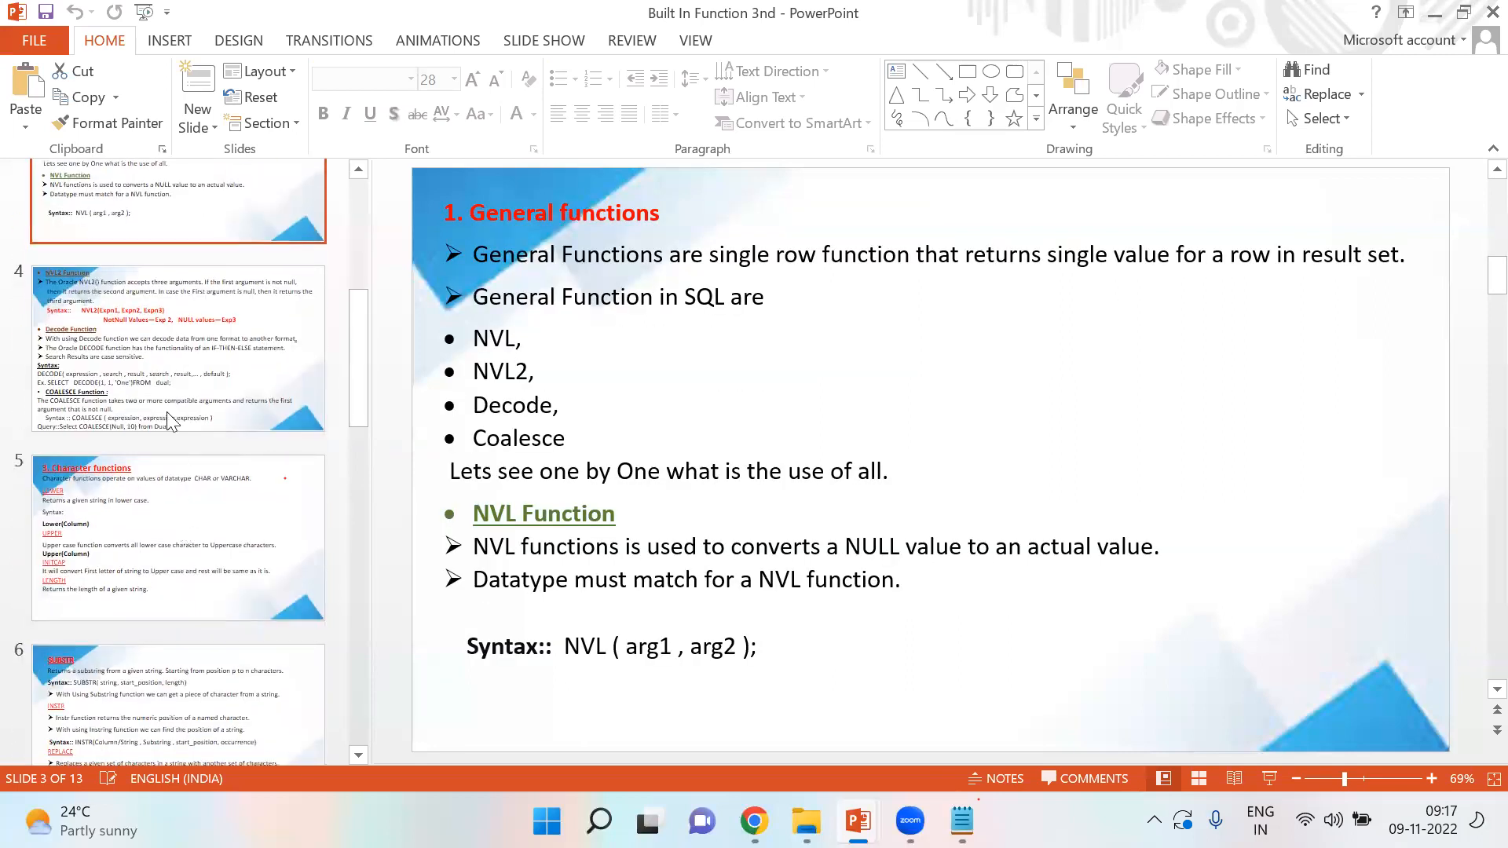
Step: Browse the slides from NVL2 and Decode through the character functions to the Date functions on slide 8
left_click(134, 310)
left_click(152, 520)
left_click(144, 376)
key("Down")
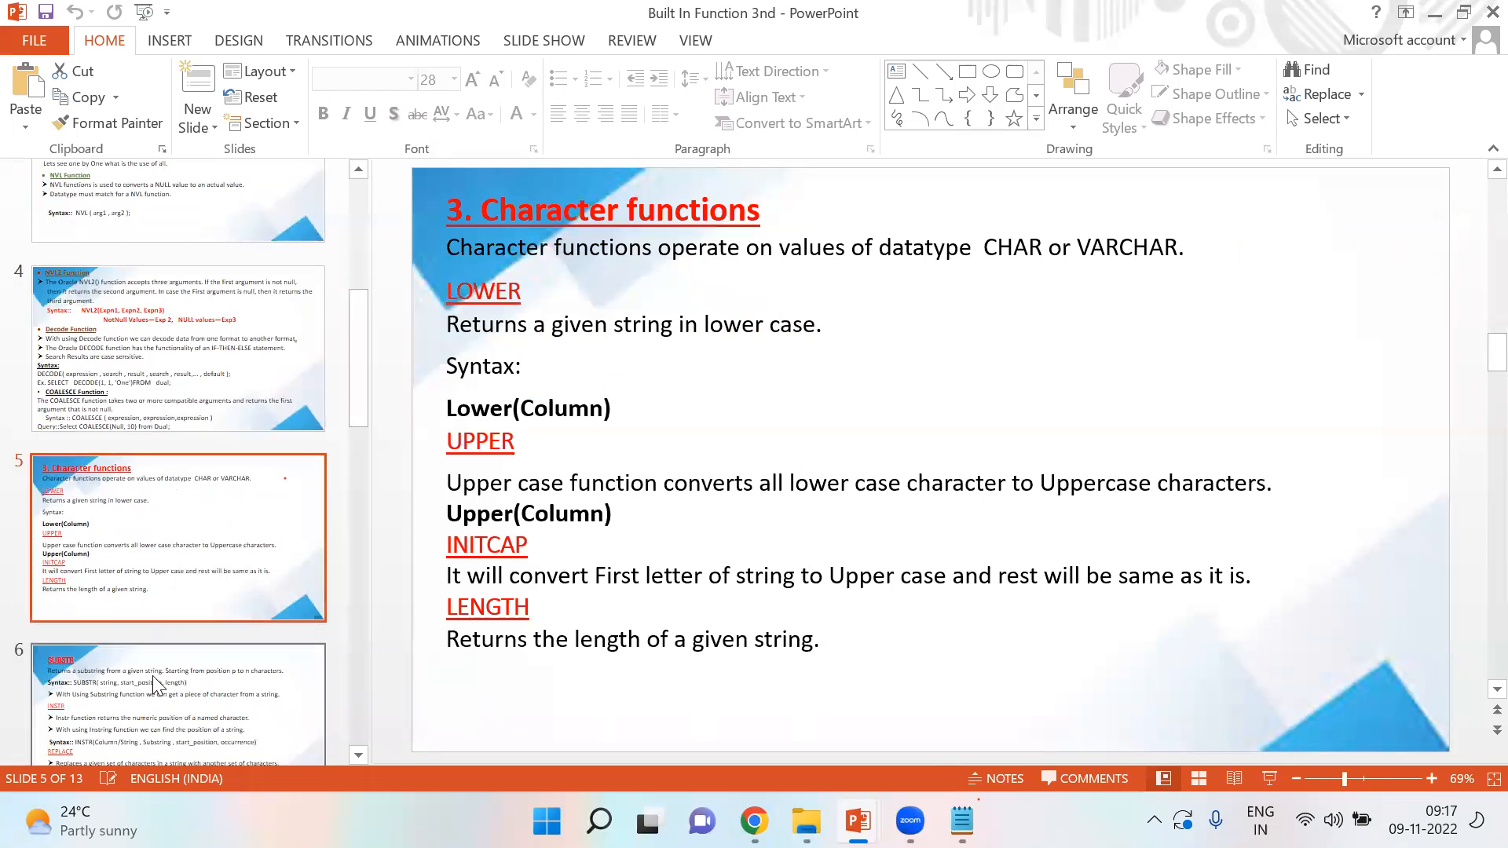
key("Down")
scroll(187, 524, "down", 6)
key("Down")
key("Down")
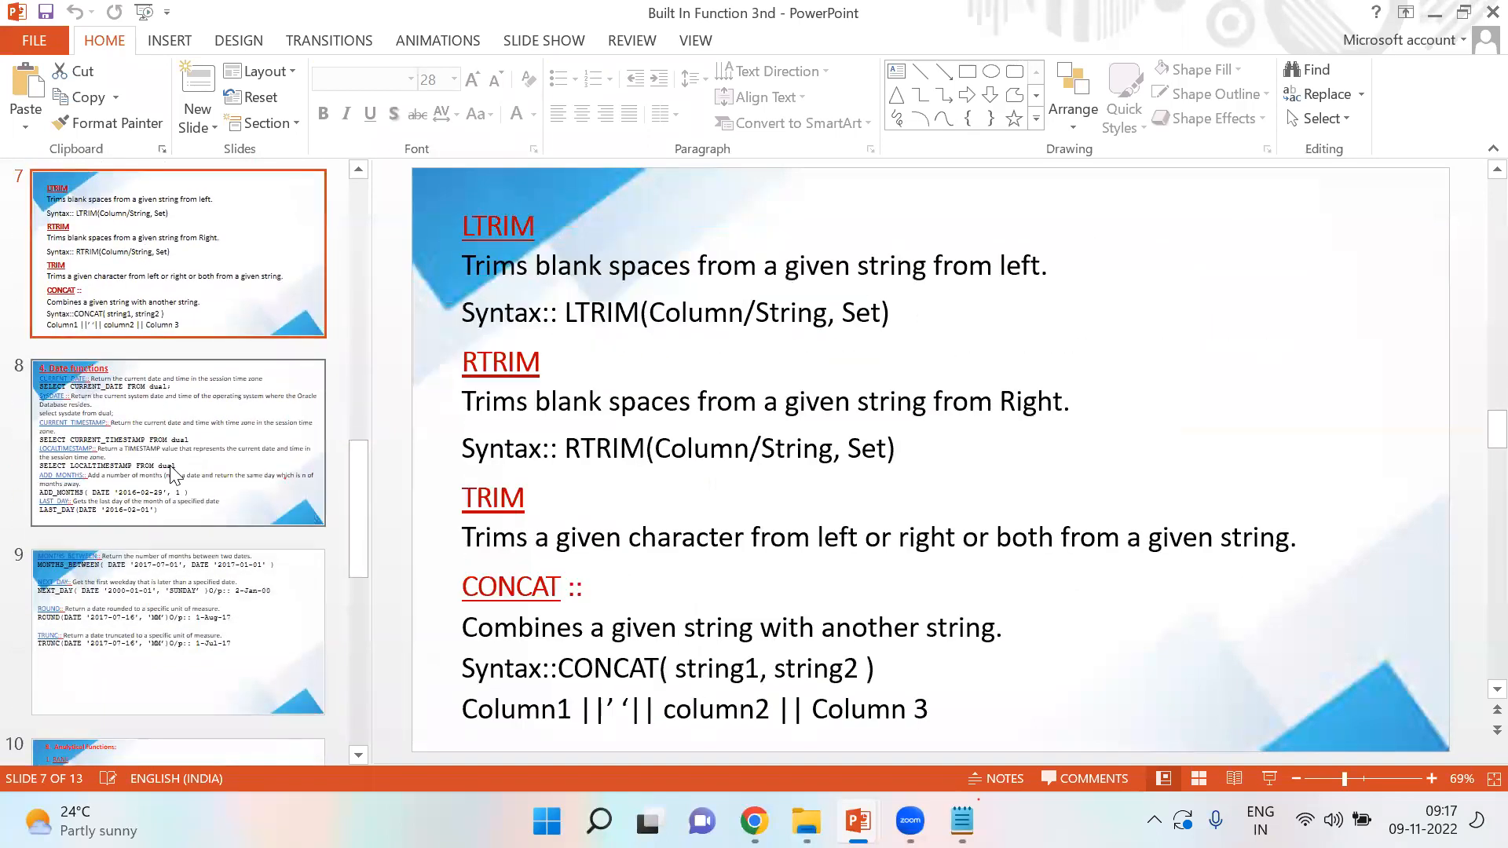
Step: Switch back to the Query for Functions_3 file in Notepad and show the Persons table creation queries with the highlight cleared
mouse_move(963, 820)
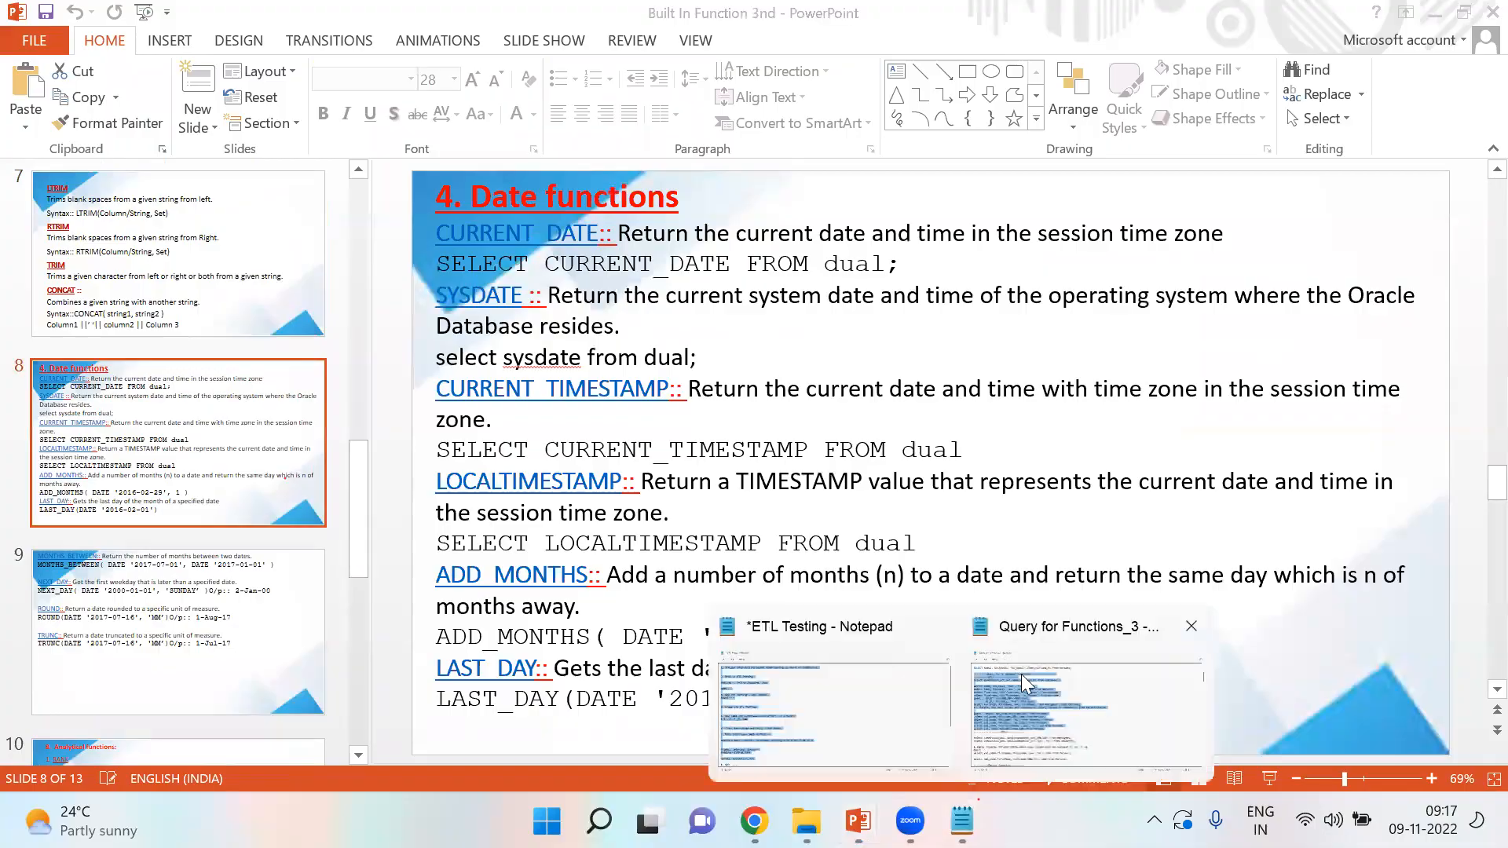
left_click(1099, 735)
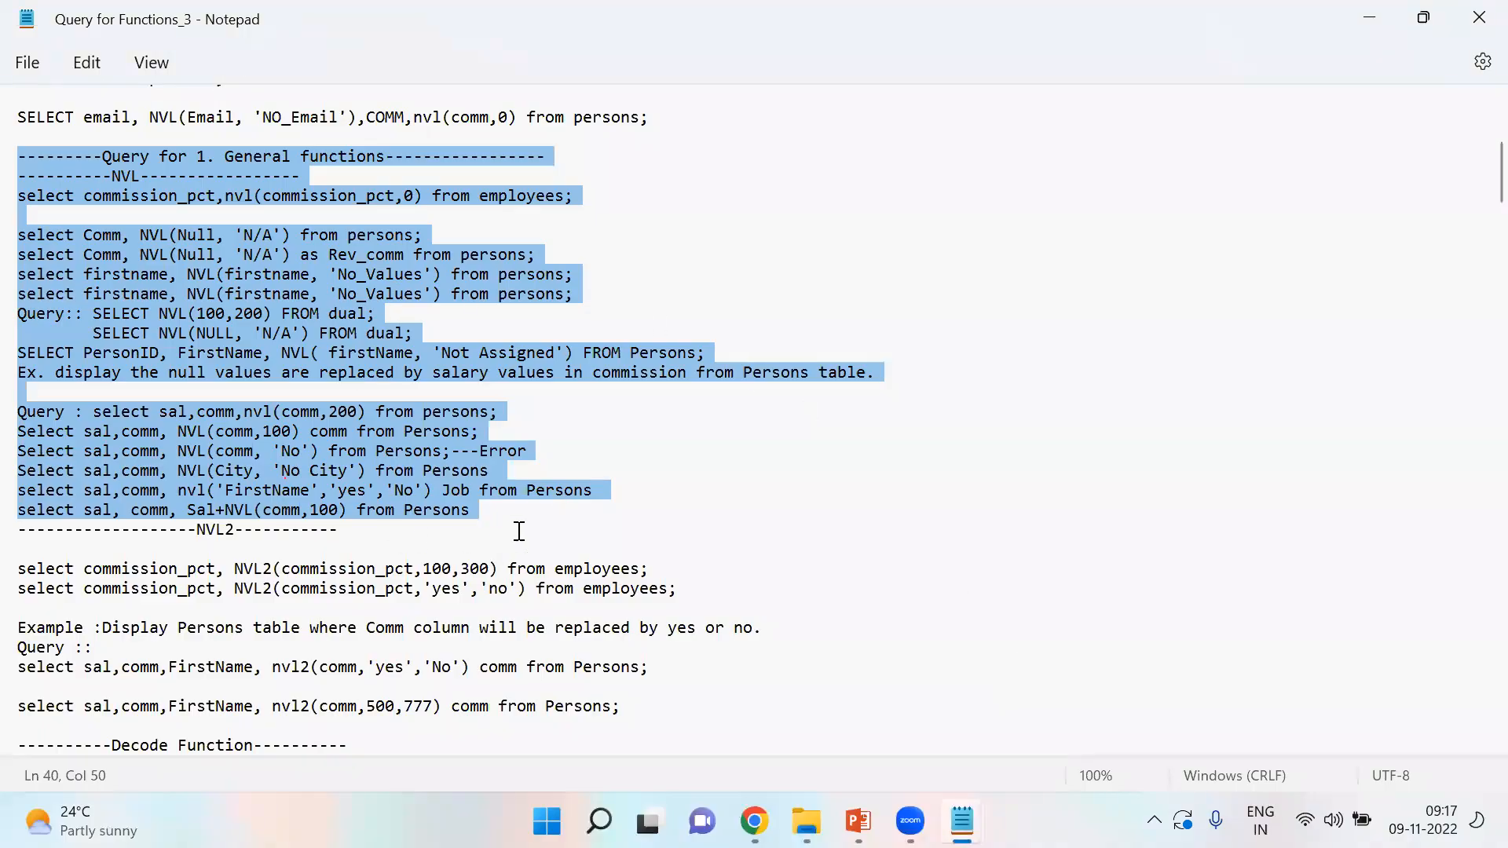
scroll(518, 528, "up", 6)
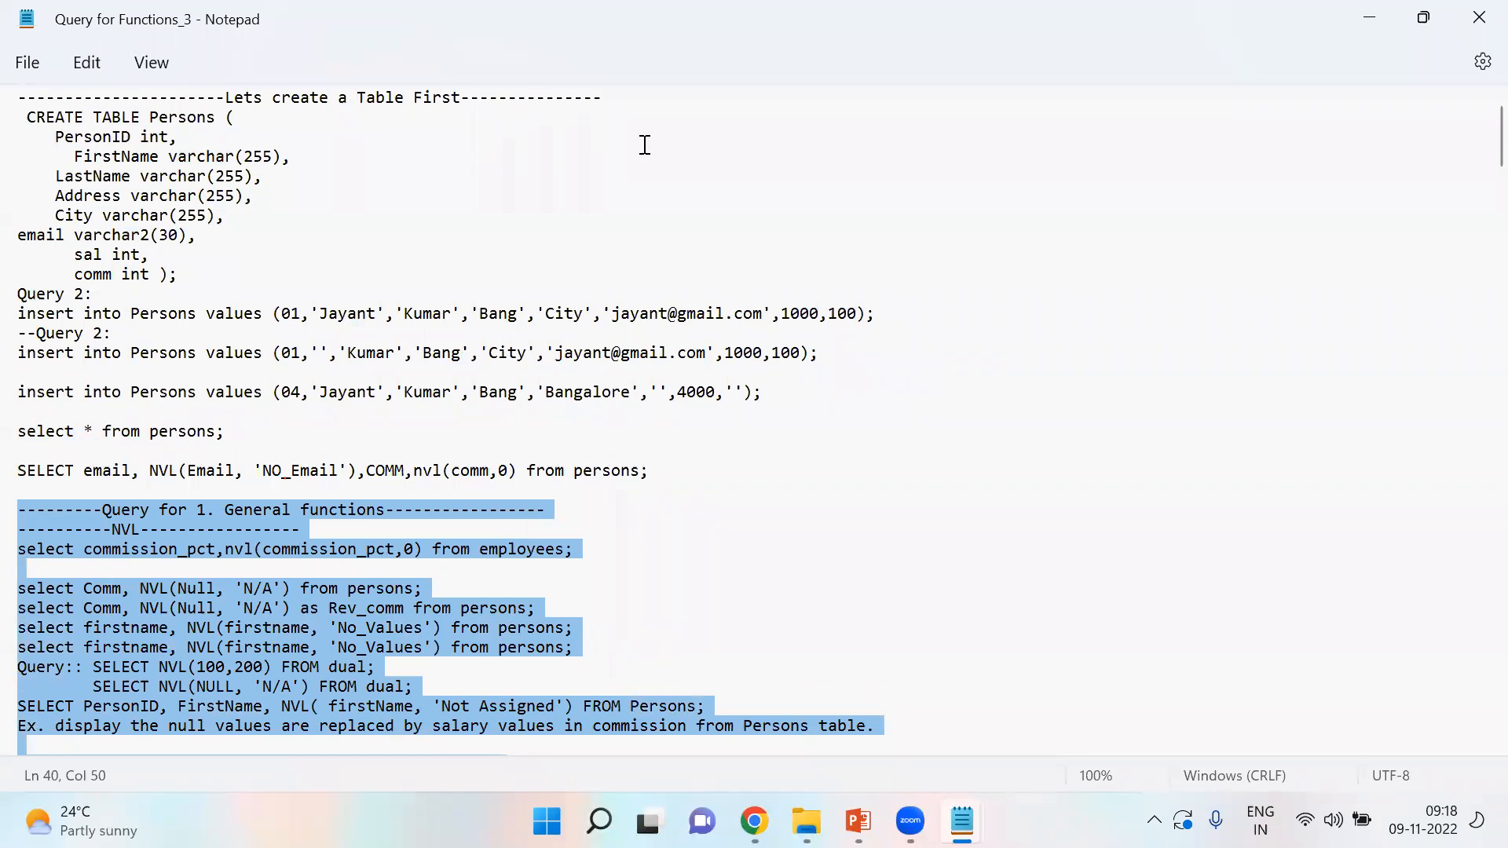
left_click(246, 446)
Step: Highlight the NVL query section, and then the NVL2 section up to the nvl2(comm,500,777) query
mouse_move(962, 821)
scroll(413, 586, "down", 5)
left_click_drag(478, 590, 16, 256)
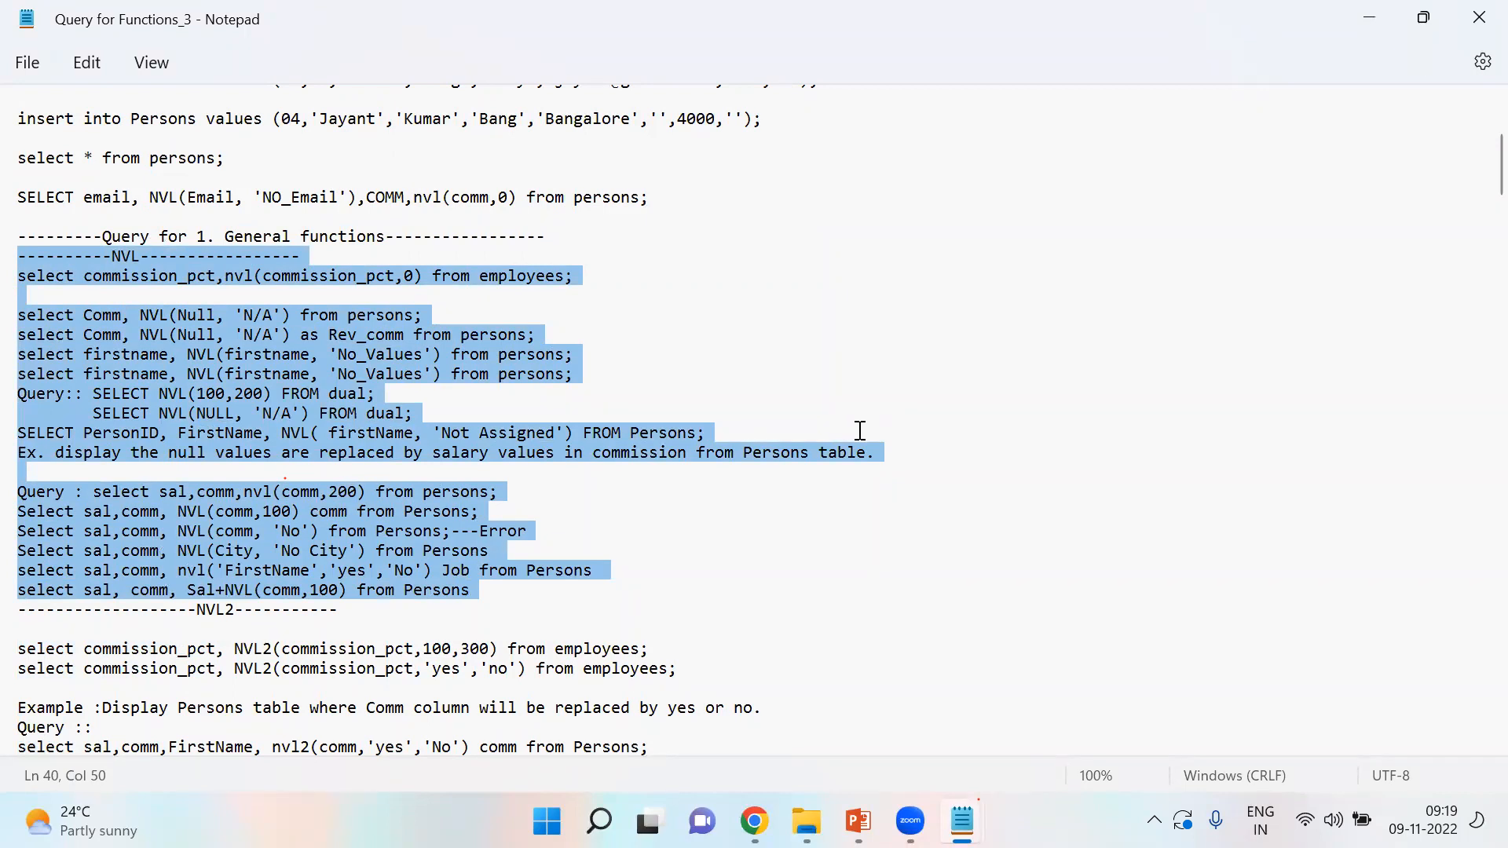
scroll(694, 449, "down", 6)
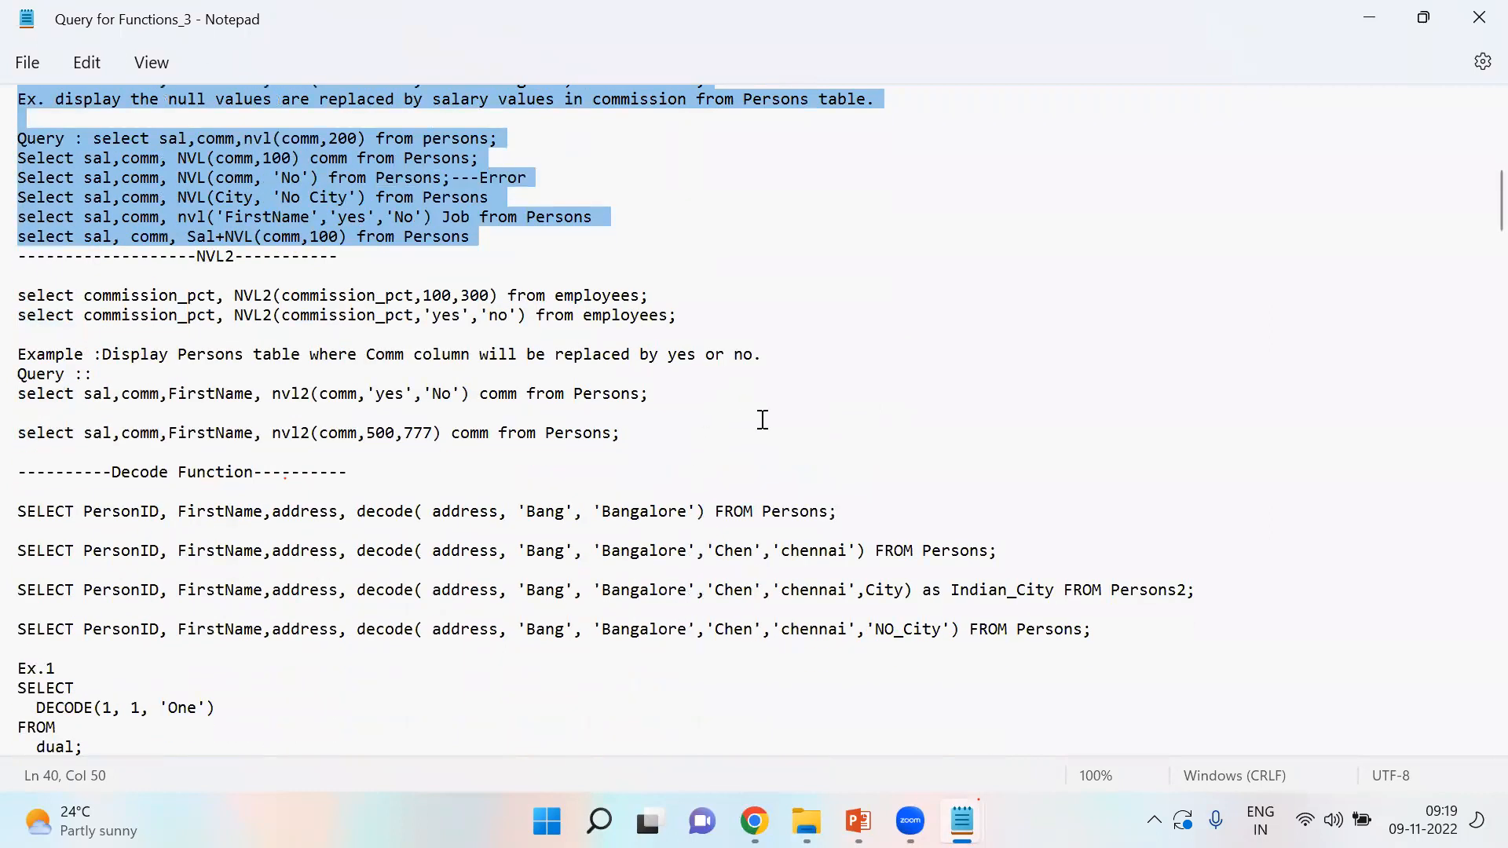
left_click_drag(671, 433, 13, 251)
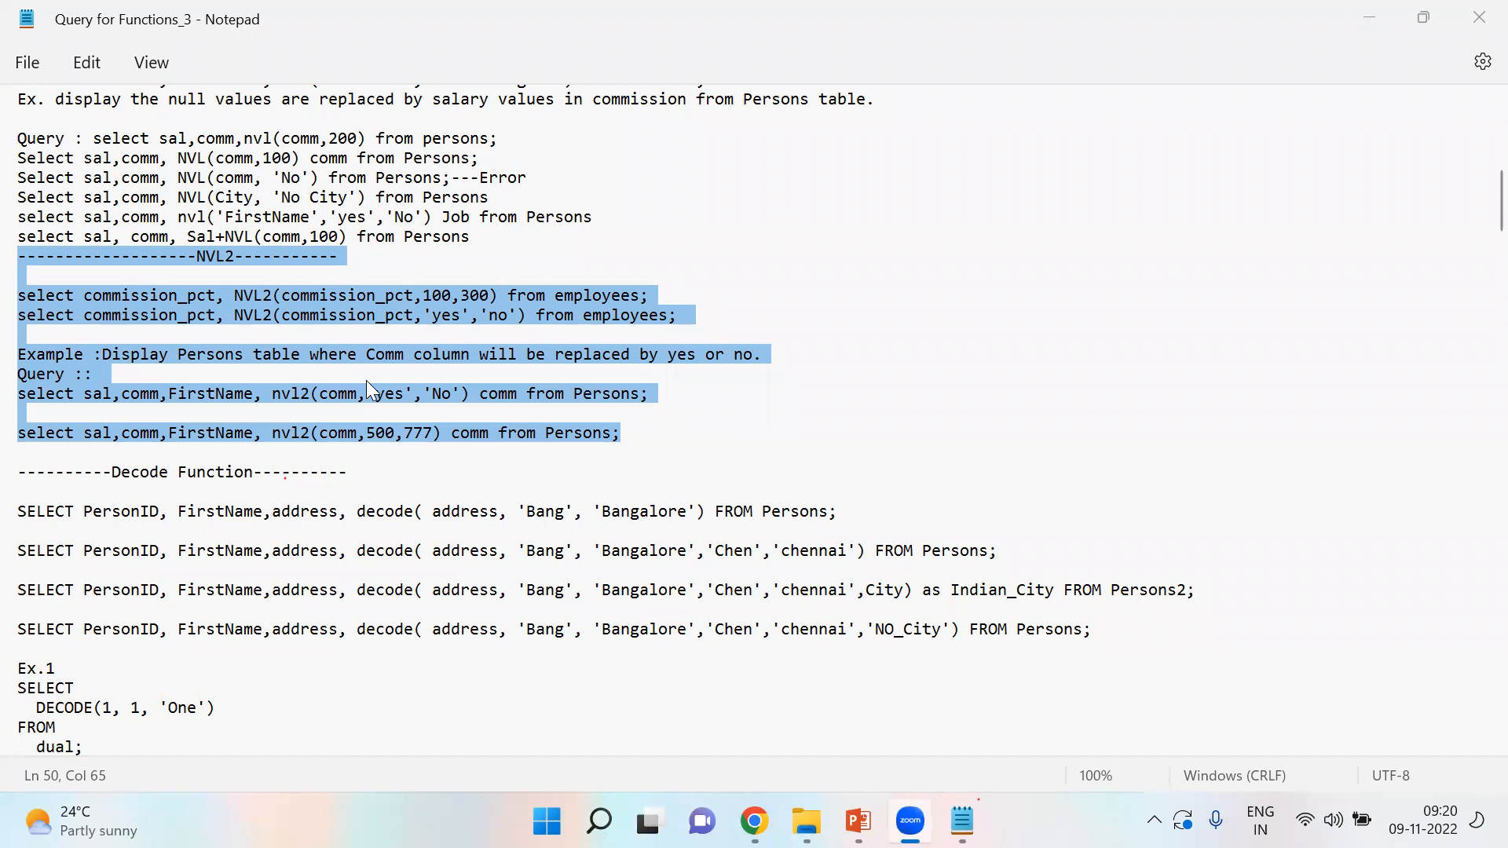
Step: Switch to the DWH Agenda presentation in PowerPoint, display the Data Warehouse(DWH) topics on slide 3, and pick a curved drawing shape
mouse_move(859, 821)
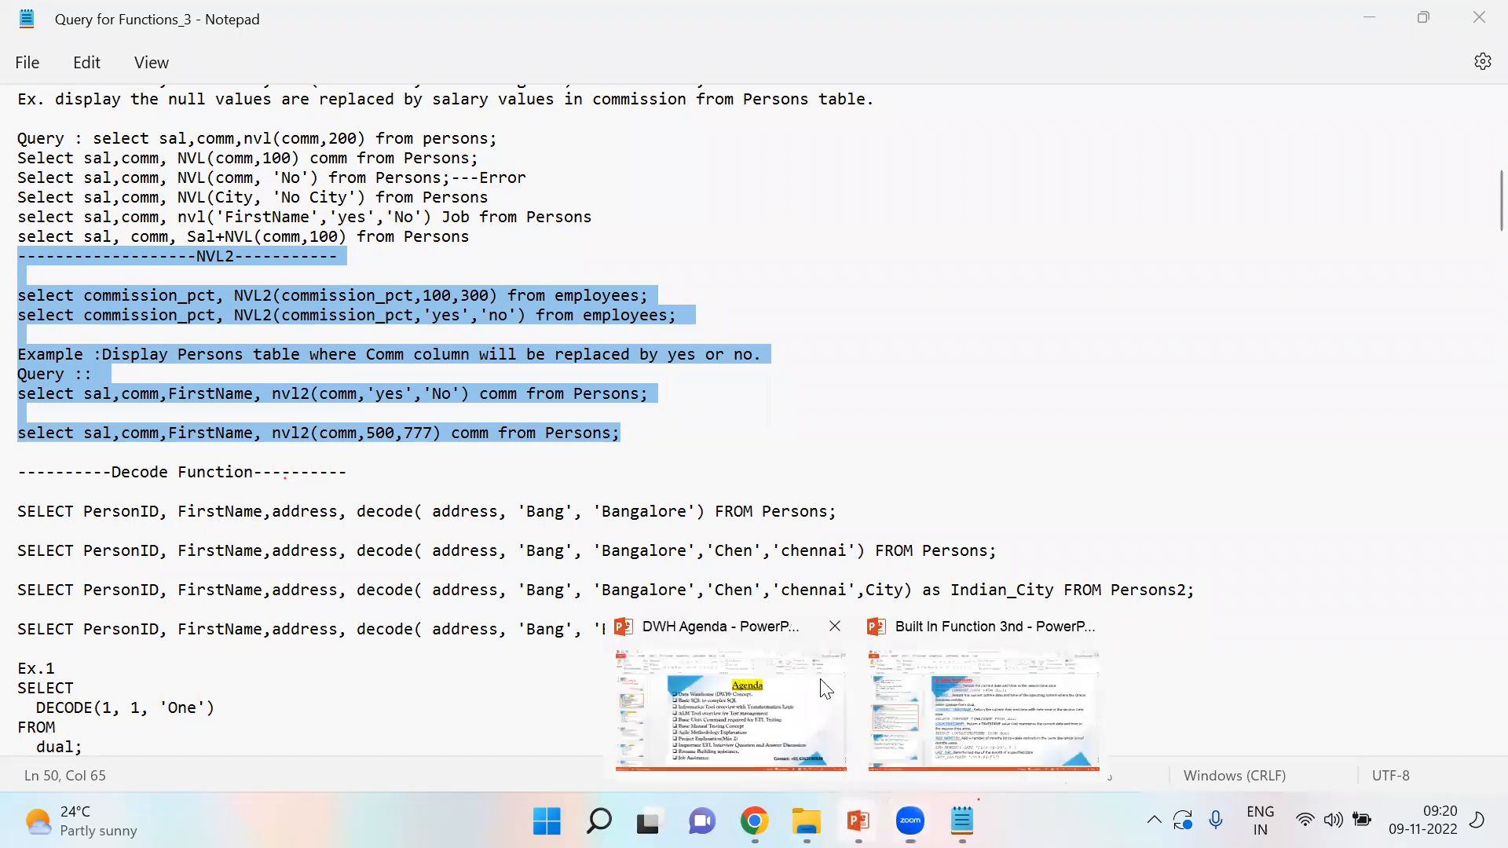
left_click(694, 699)
left_click(106, 479)
left_click(106, 519)
left_click(146, 454)
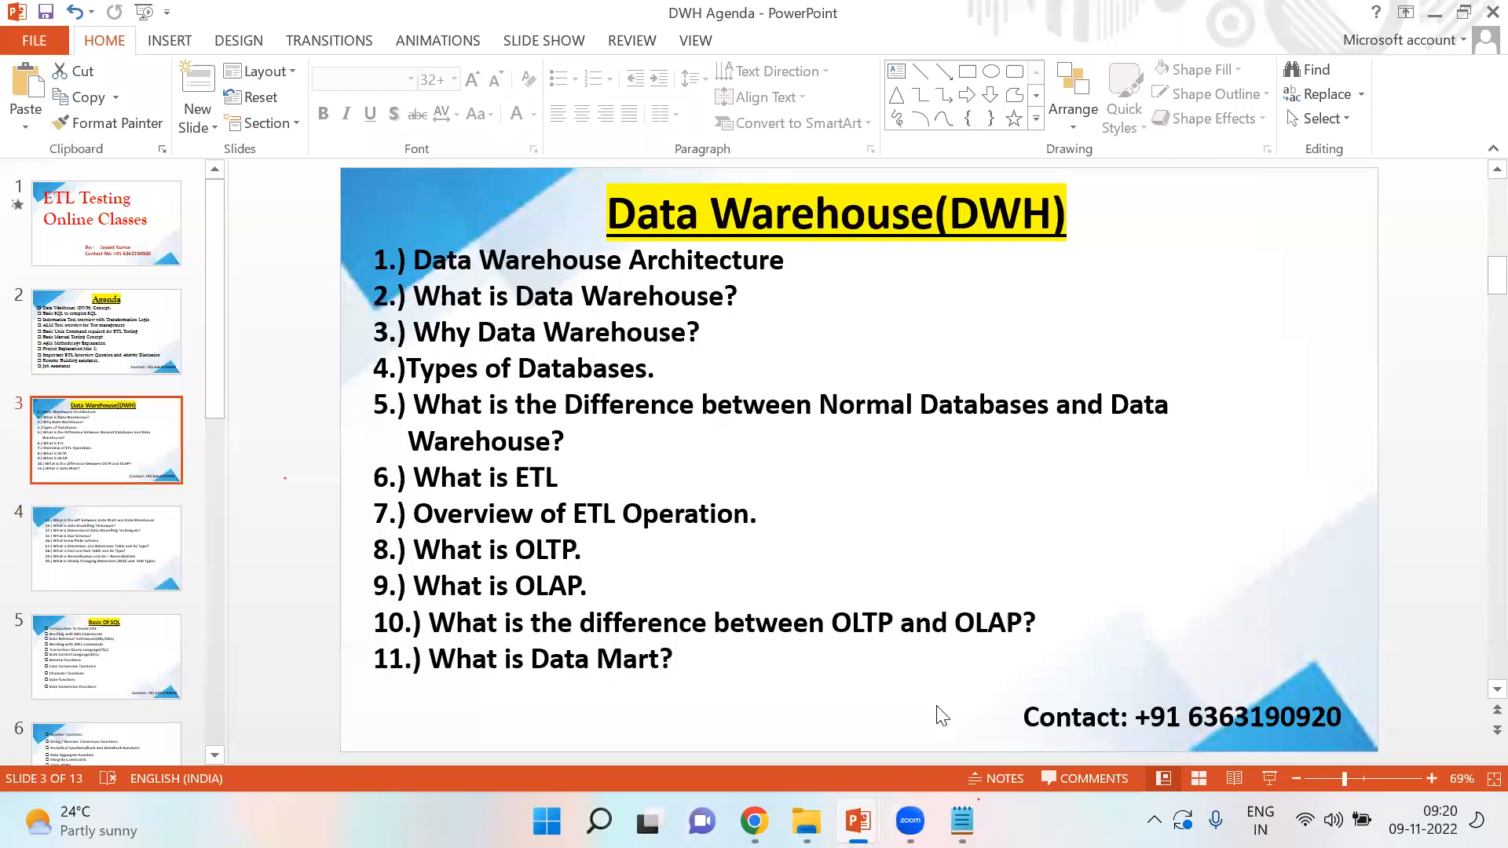
left_click(920, 122)
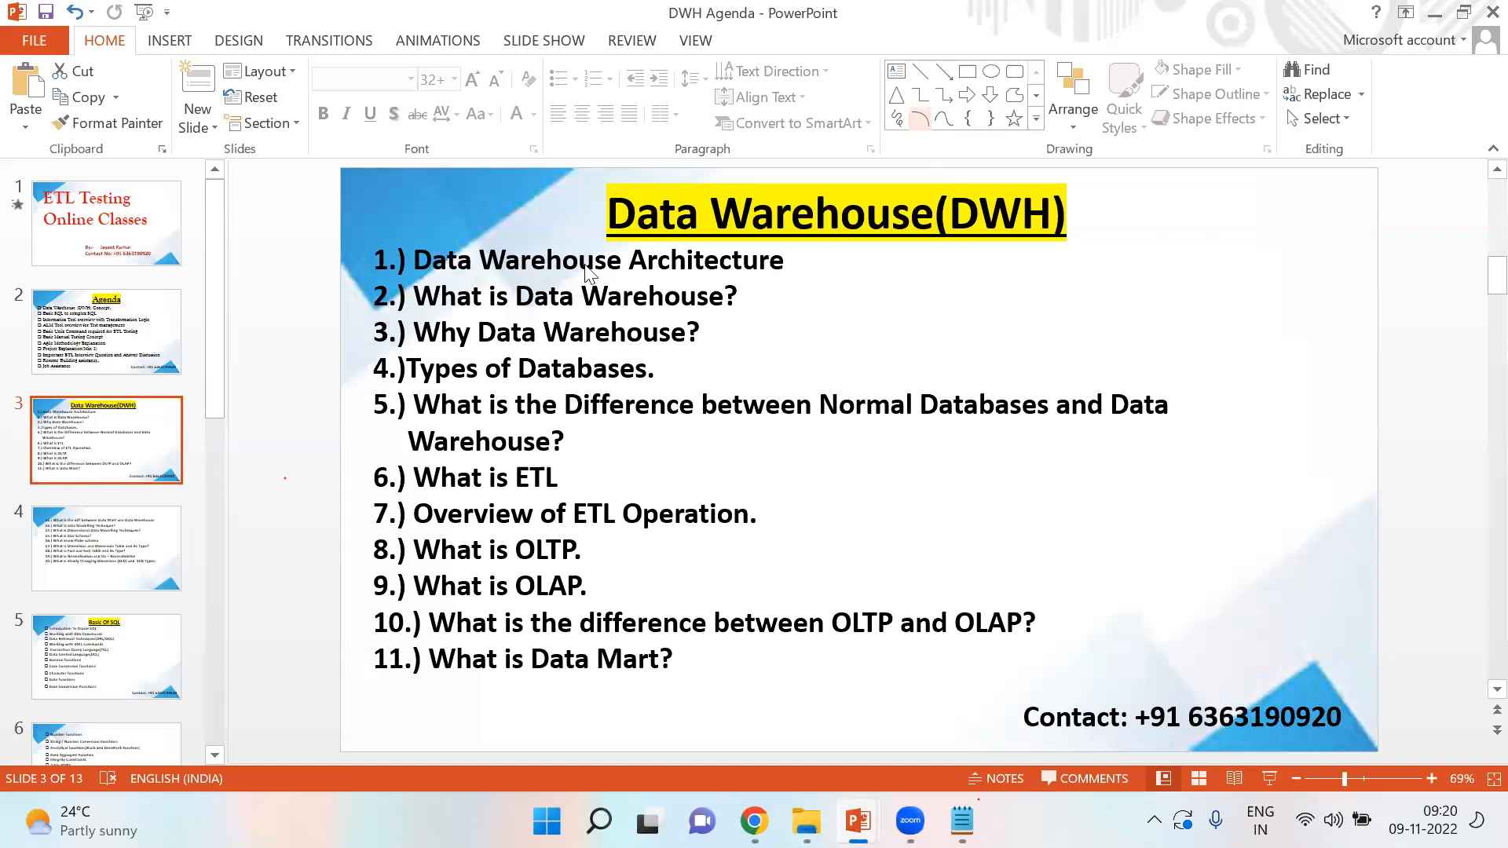